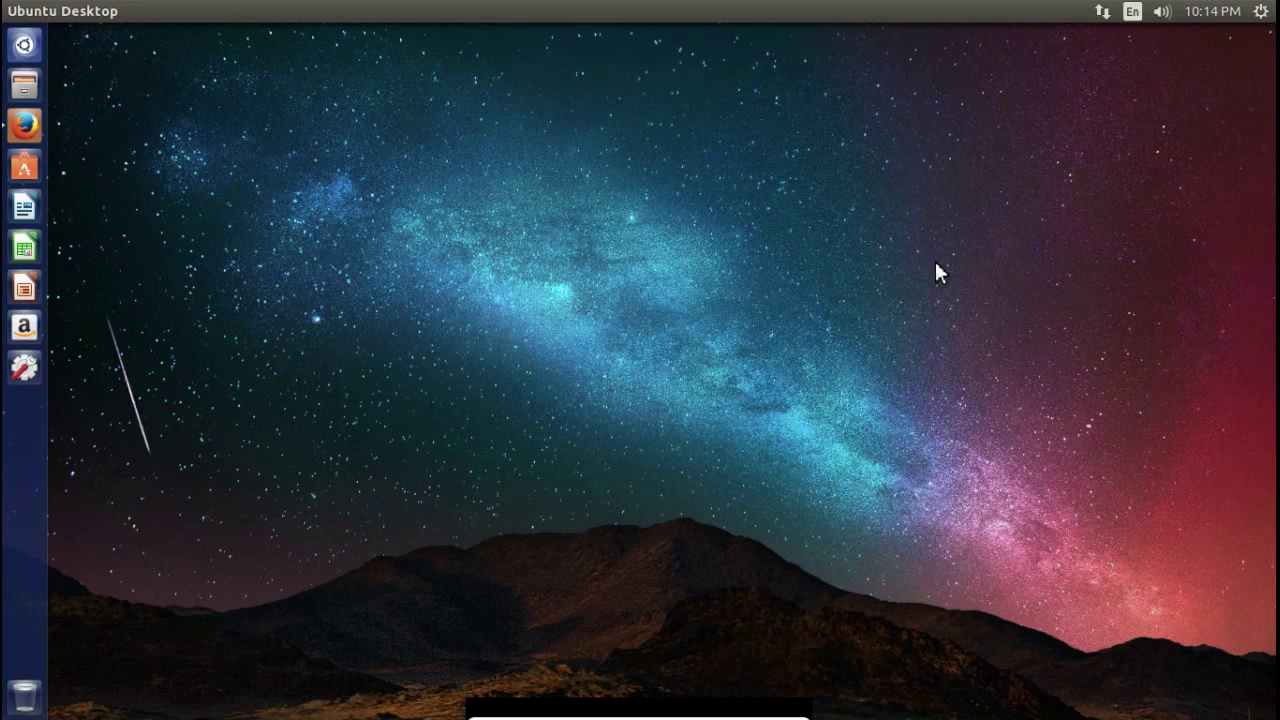
Open the desktop's Appearance settings, try launcher icon sizes 16 and 60, and set the launcher icon size to 38.
right_click(598, 232)
click(643, 370)
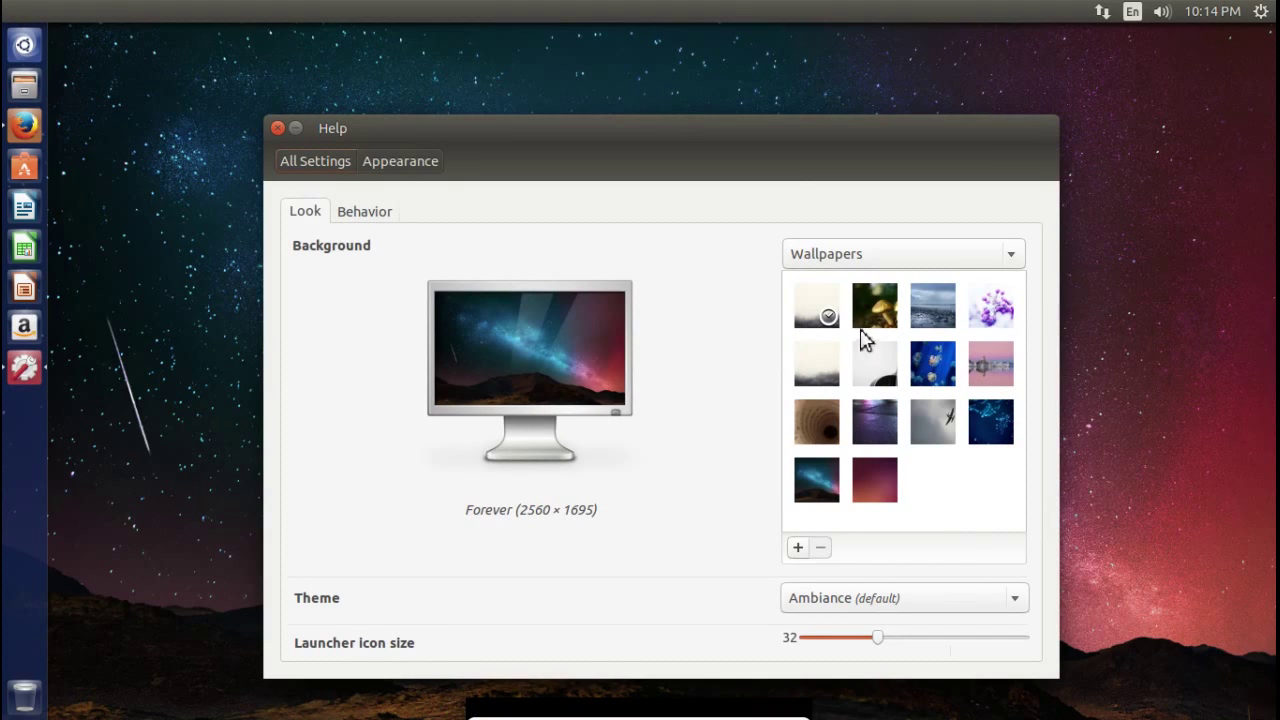
drag(788, 138, 796, 109)
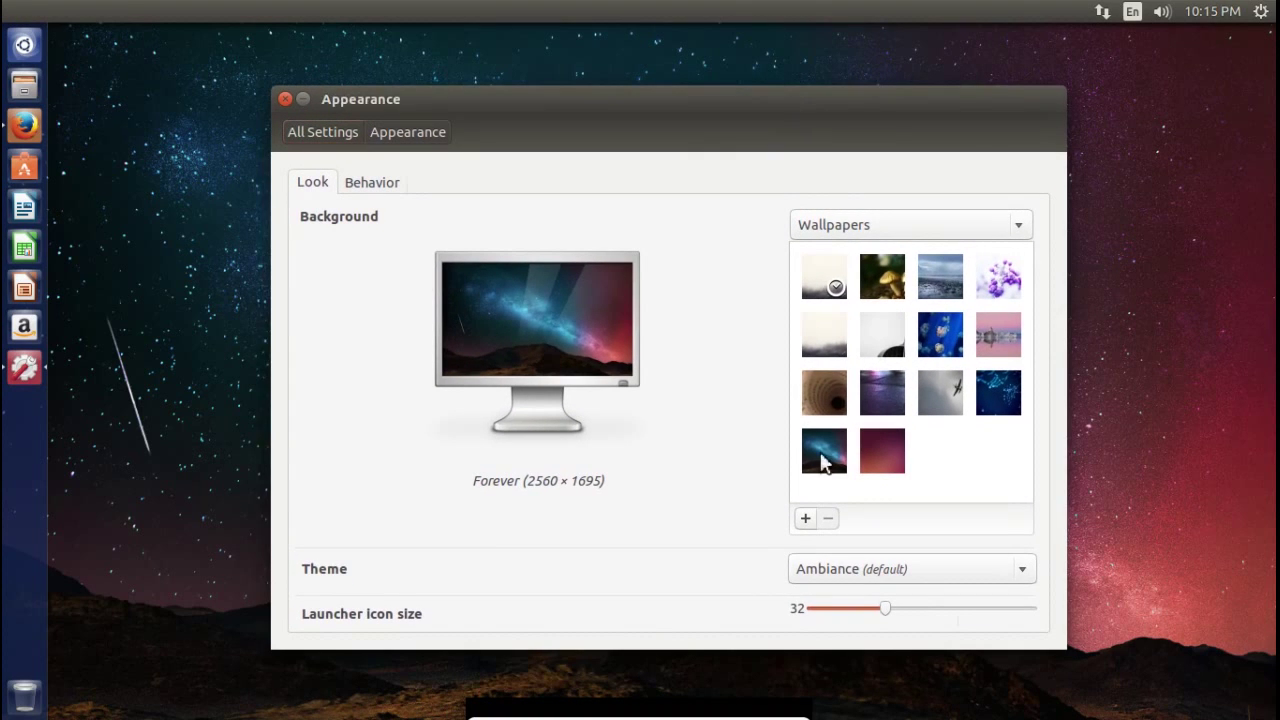
click(817, 612)
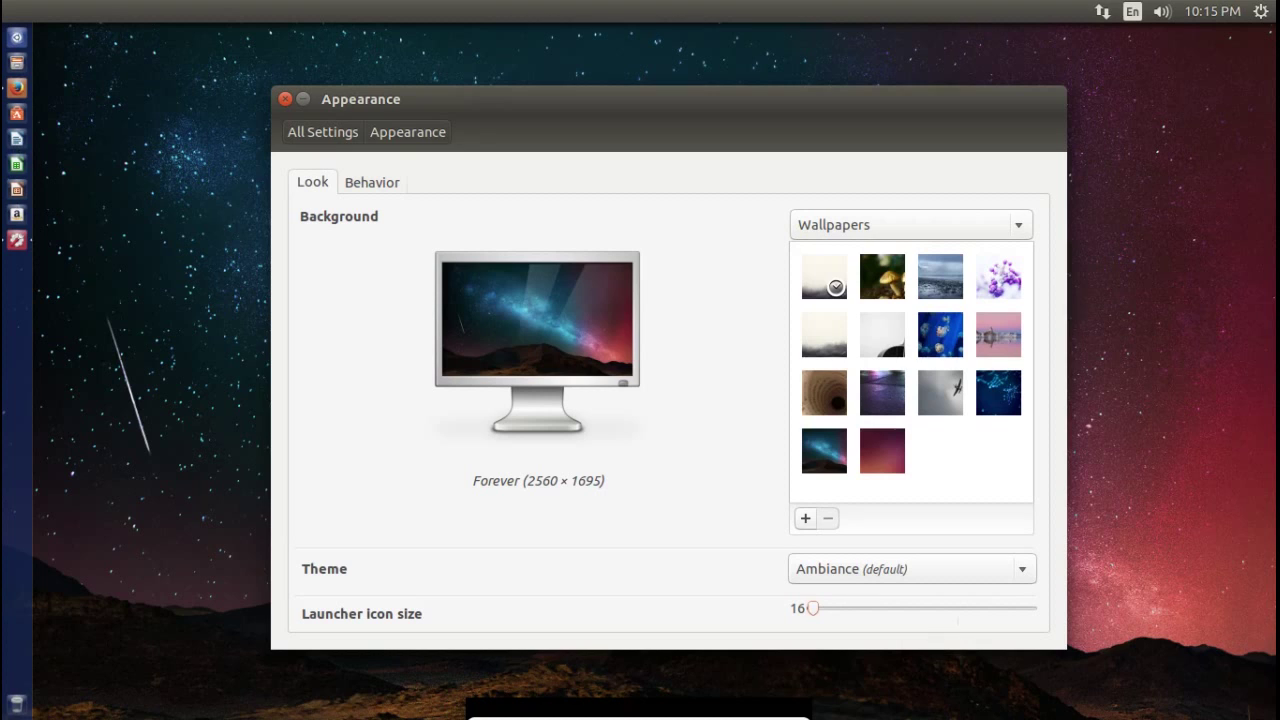
drag(817, 612, 1010, 617)
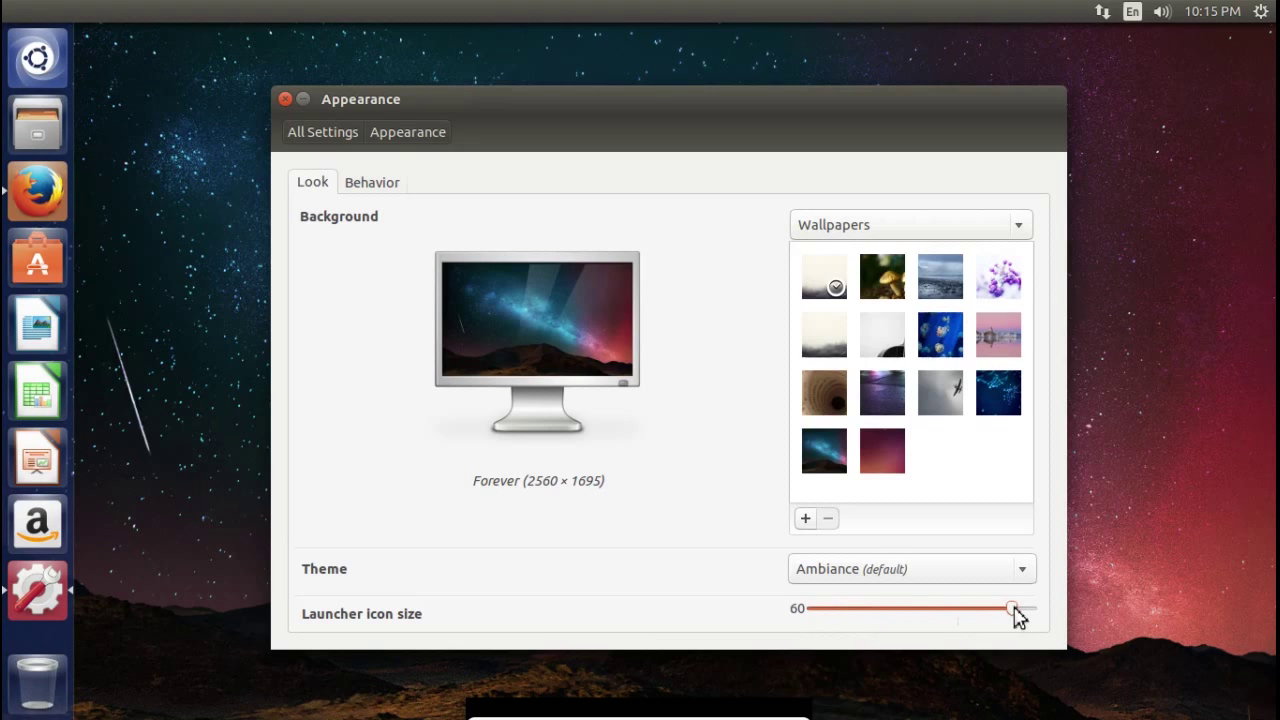
click(916, 613)
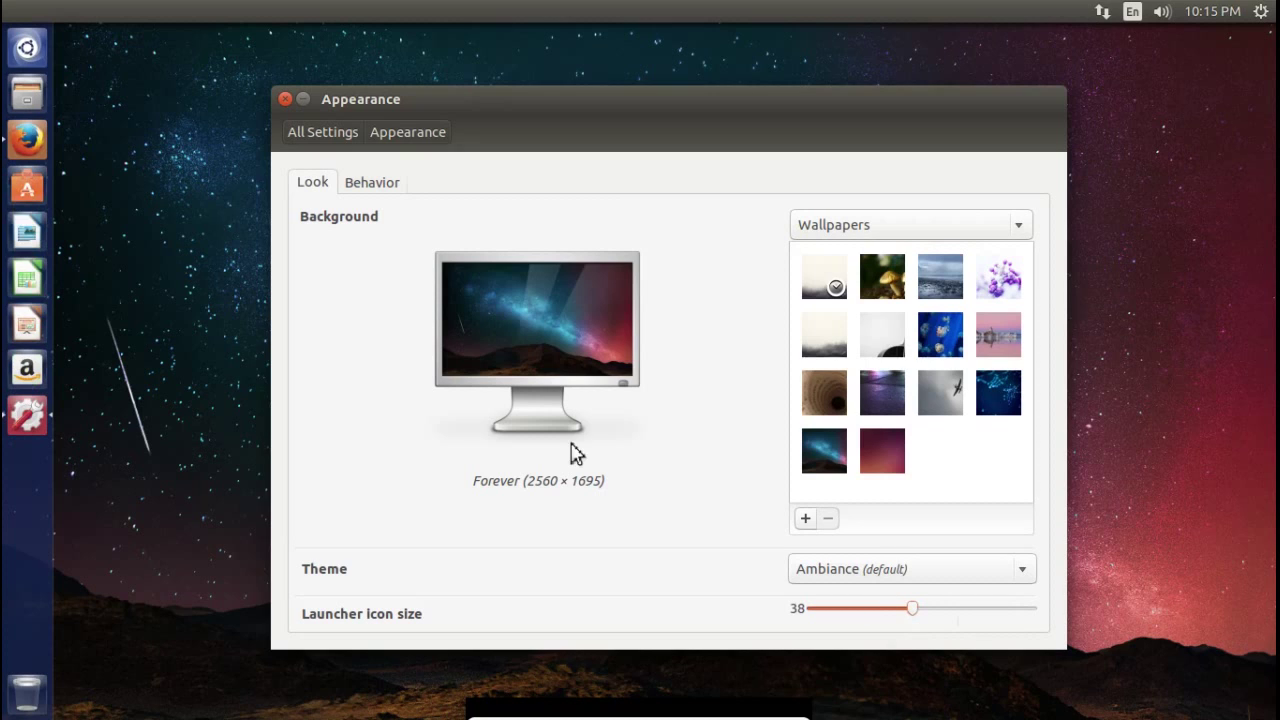
Try showing window menus in the menu bar, set them back to the window's title bar, and close the Appearance settings.
click(375, 192)
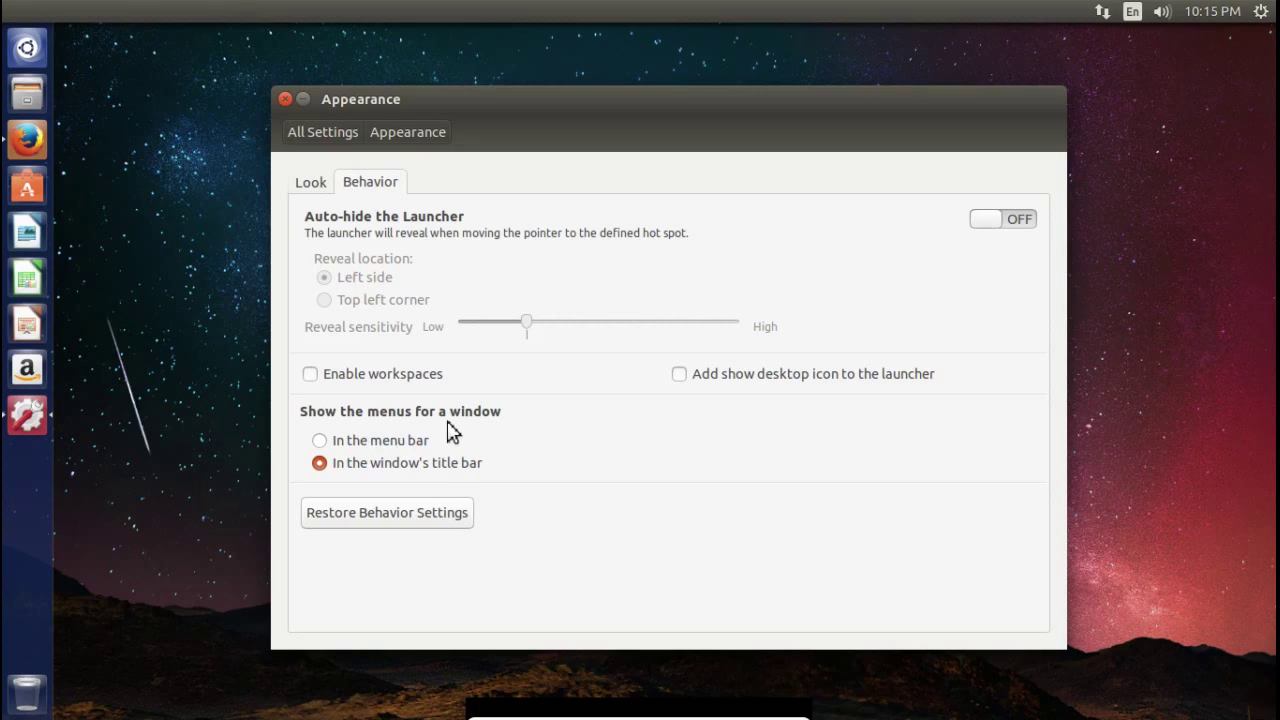
click(331, 445)
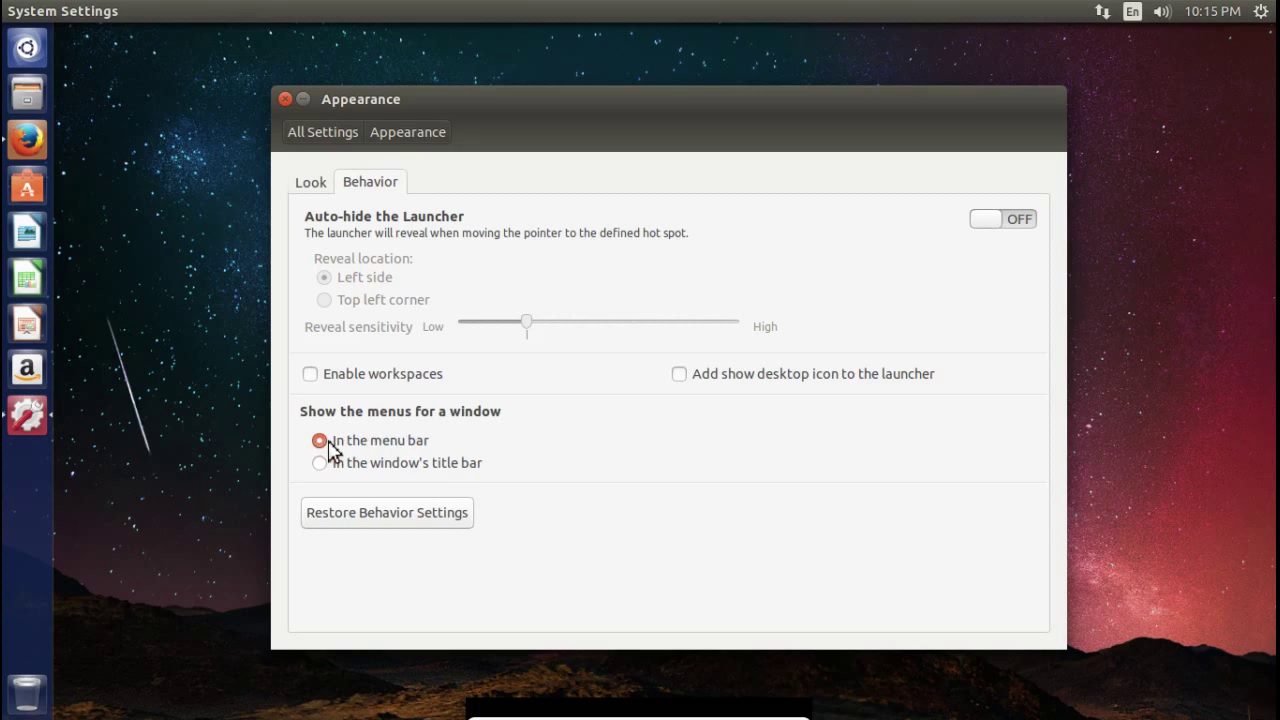
mouse_move(168, 8)
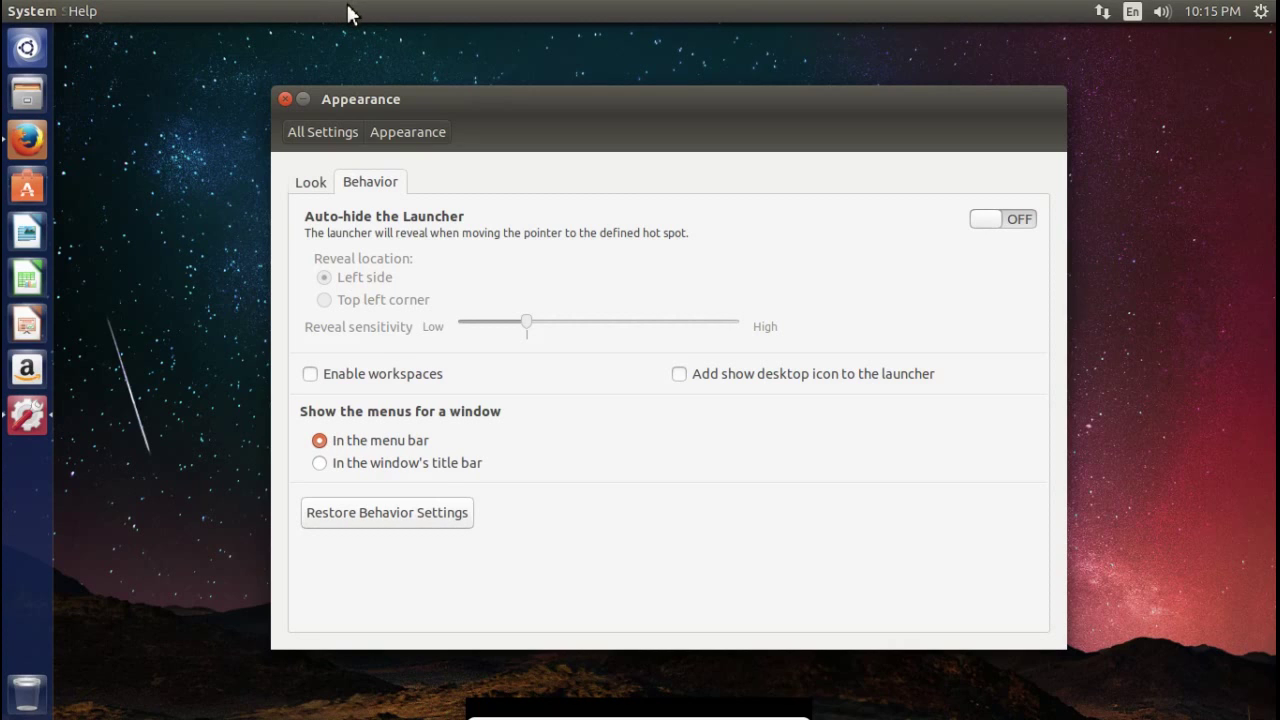
click(319, 464)
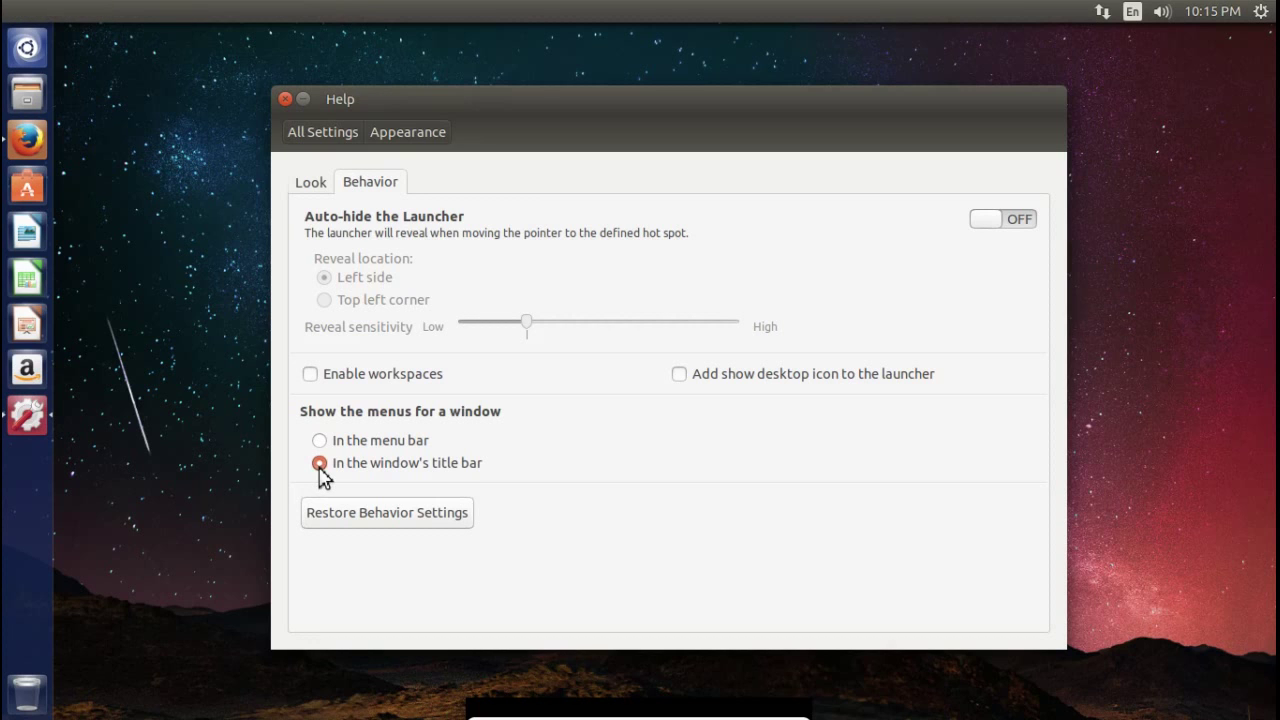
click(285, 100)
Open Firefox and move its window to the lower middle of the desktop.
click(27, 140)
mouse_move(137, 40)
drag(513, 50, 680, 96)
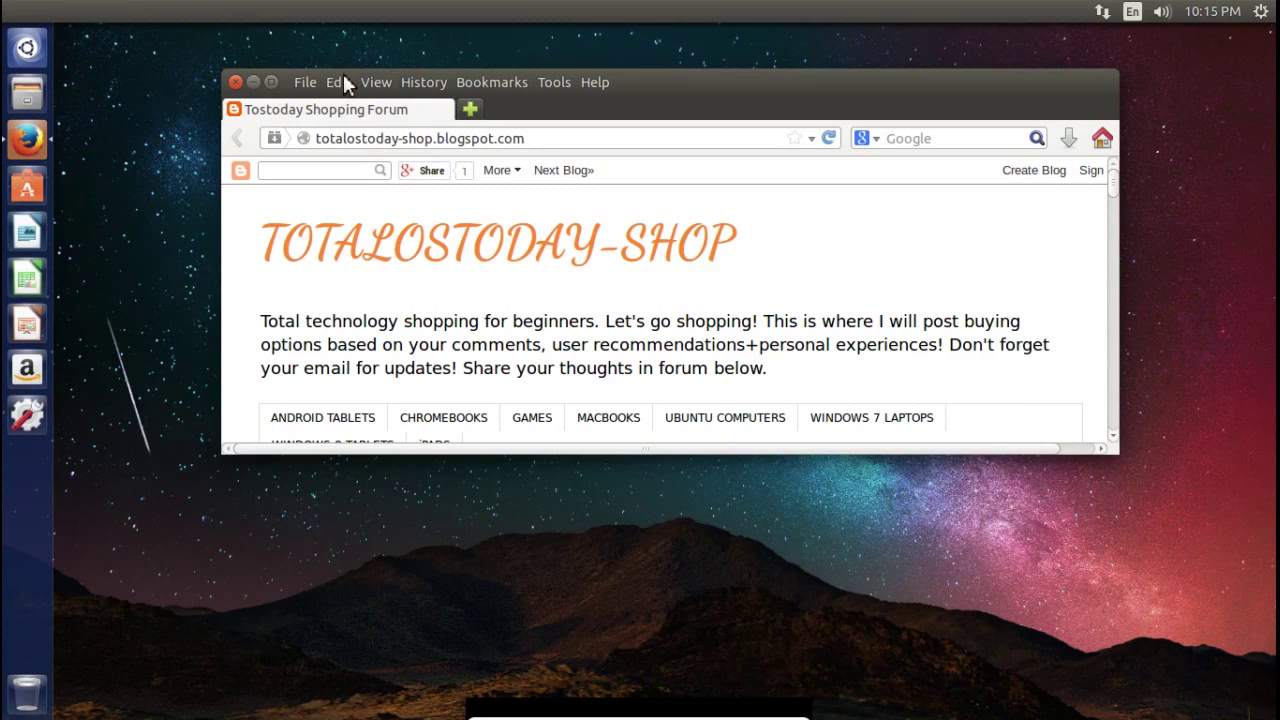
drag(742, 86, 784, 273)
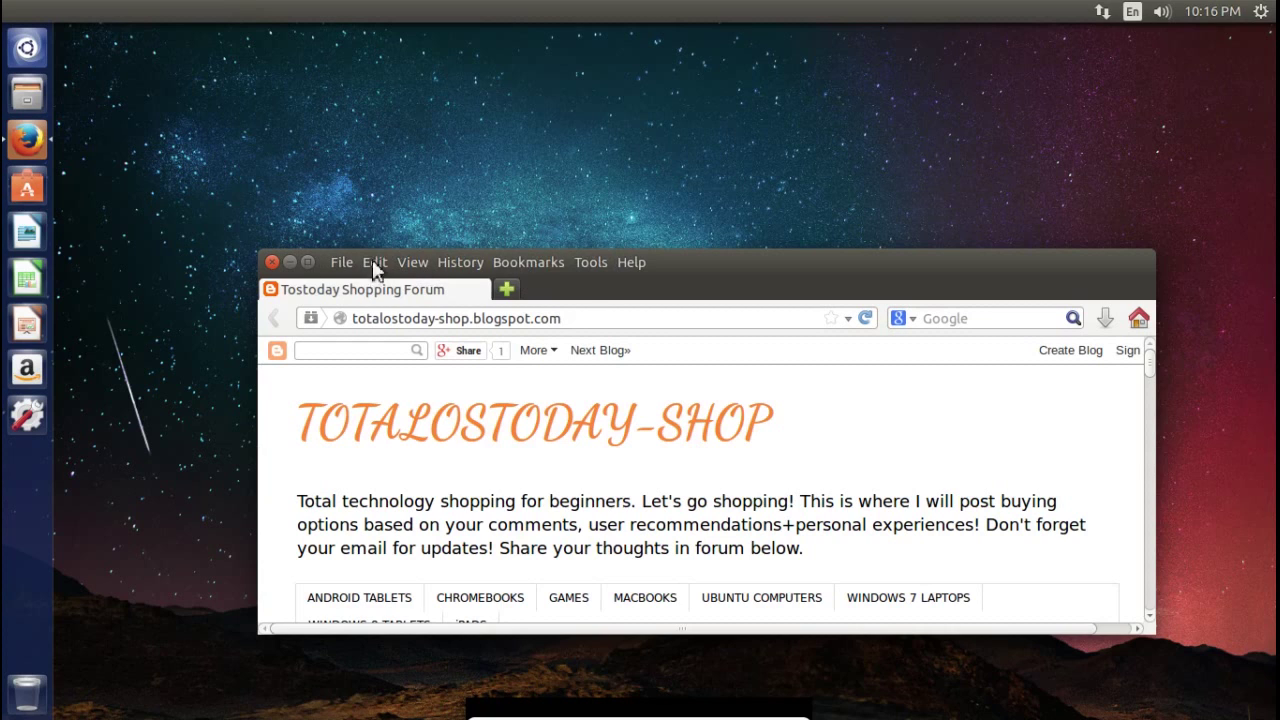
drag(692, 273, 698, 285)
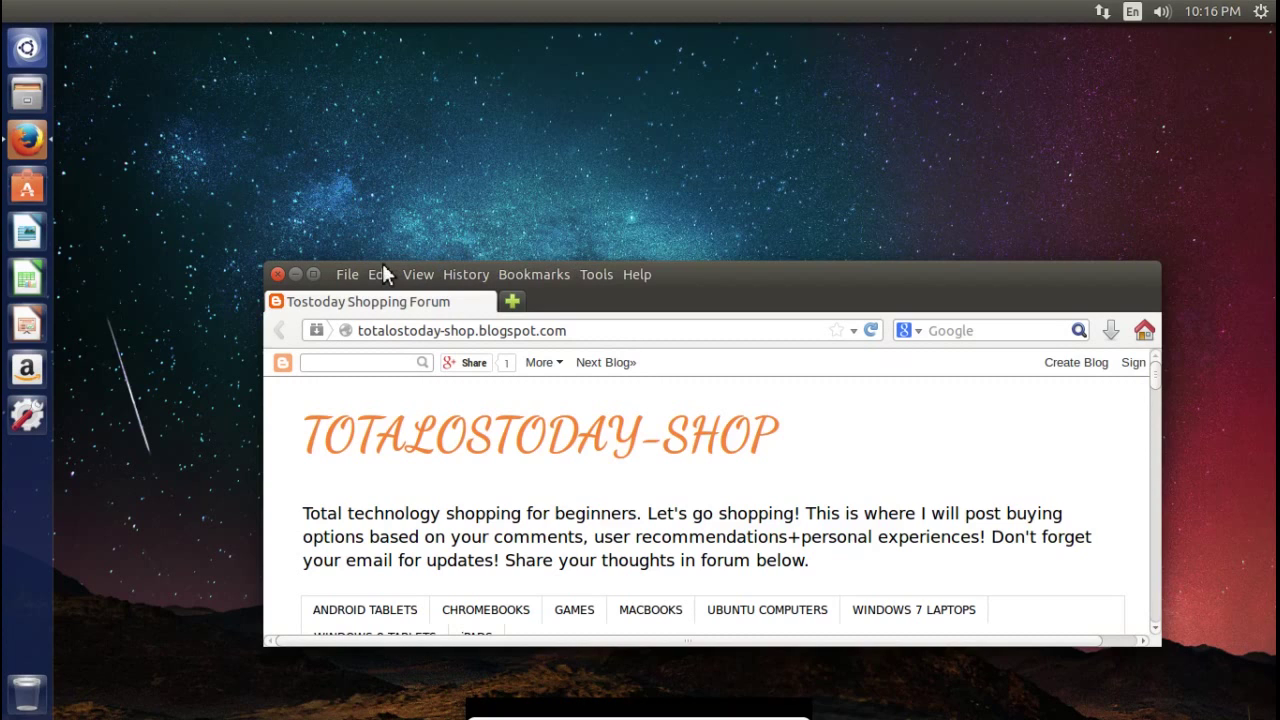
Minimize and restore the Firefox window several times, leaving it minimized.
click(25, 145)
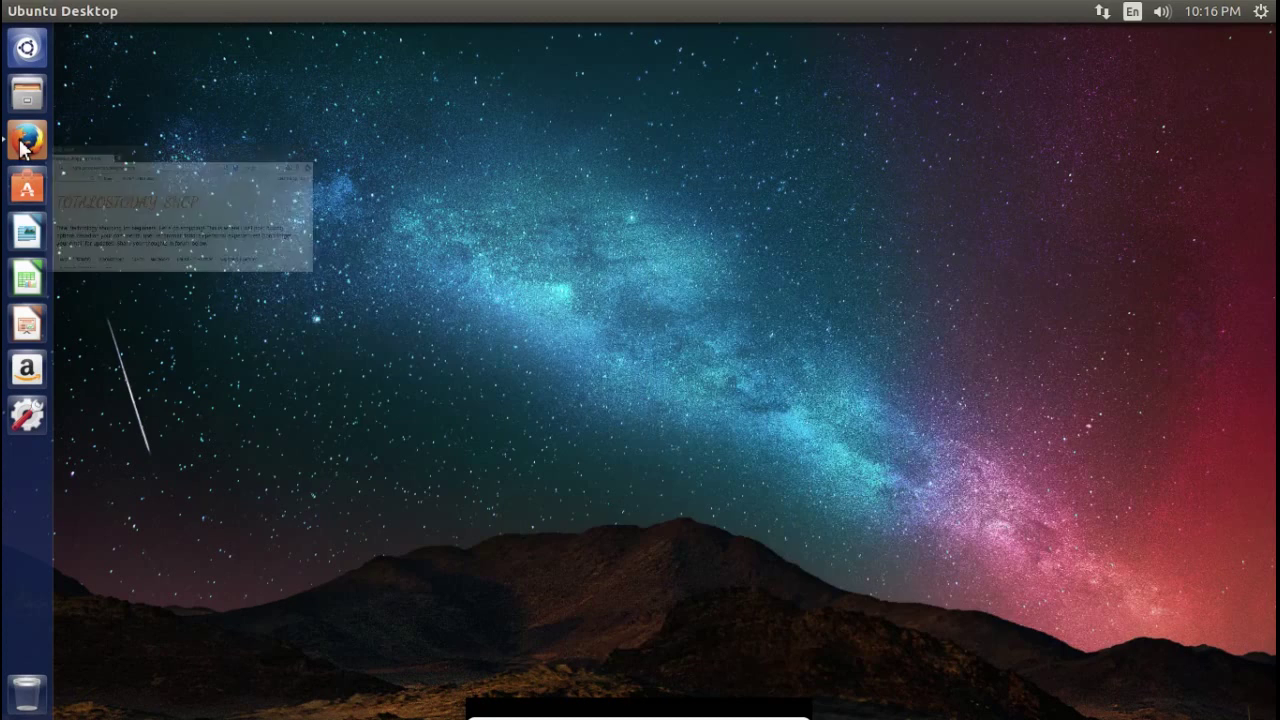
click(25, 145)
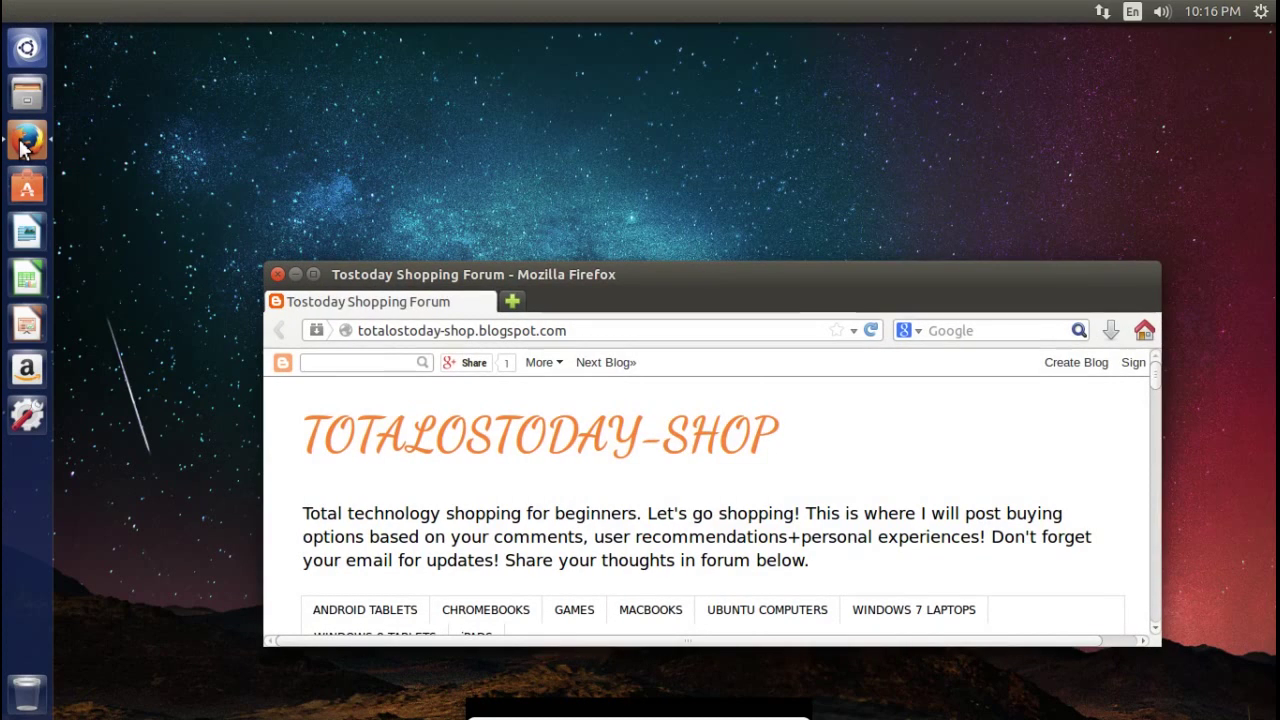
click(22, 145)
click(24, 146)
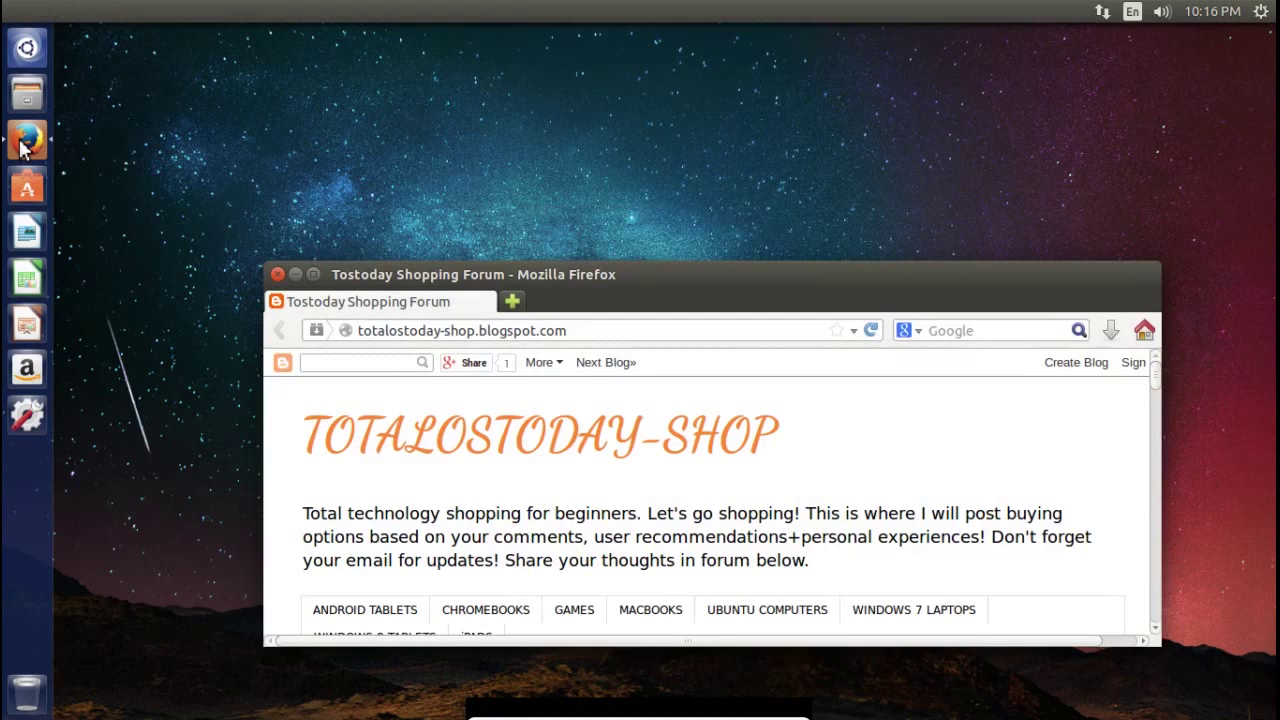
click(25, 145)
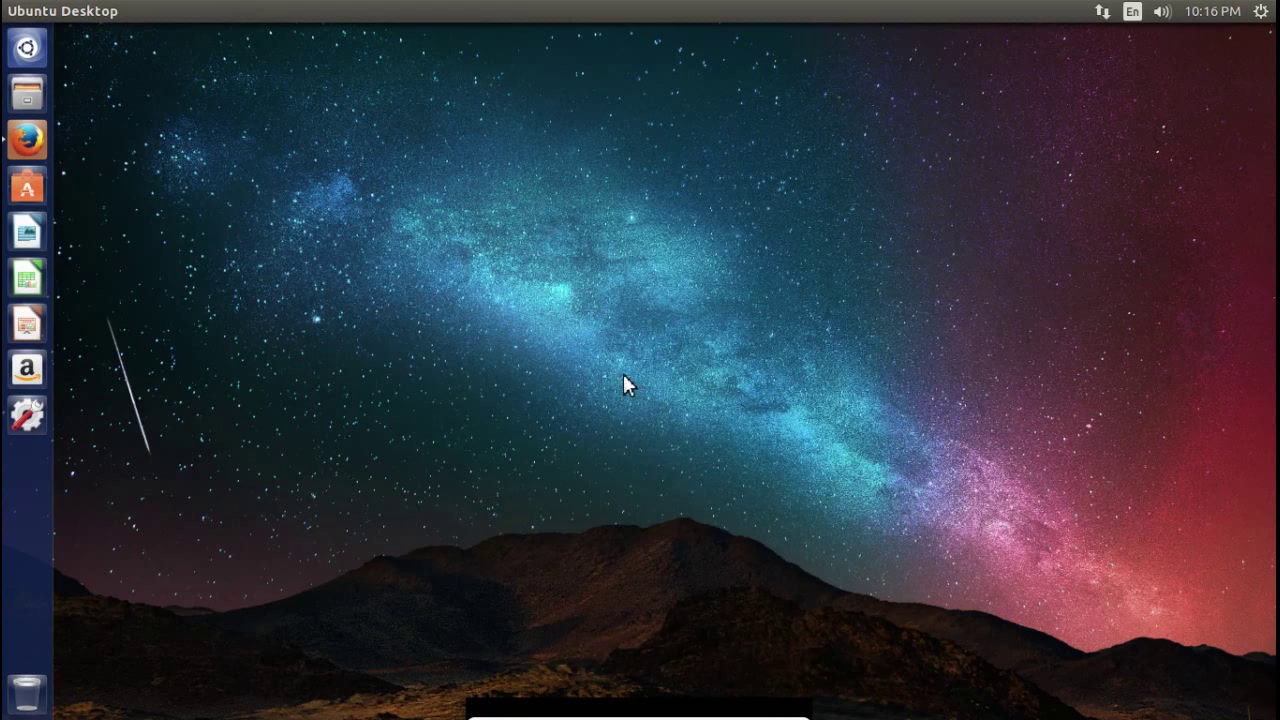
click(34, 147)
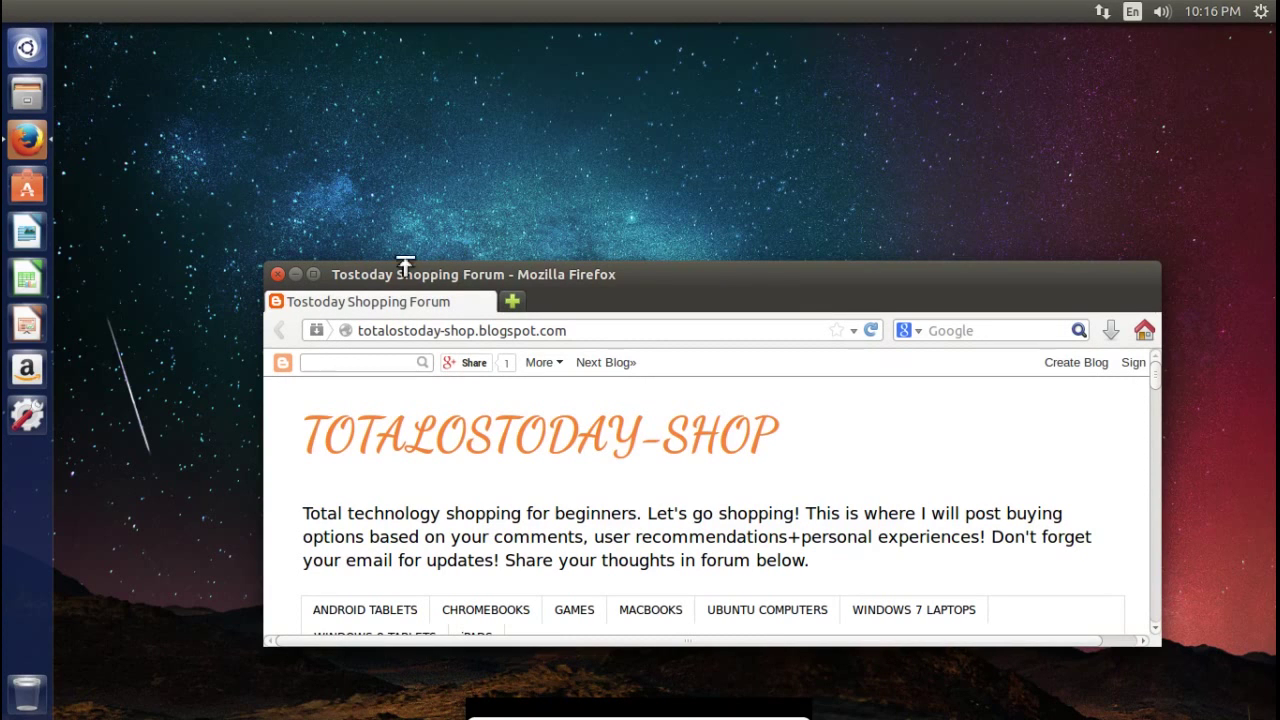
click(302, 274)
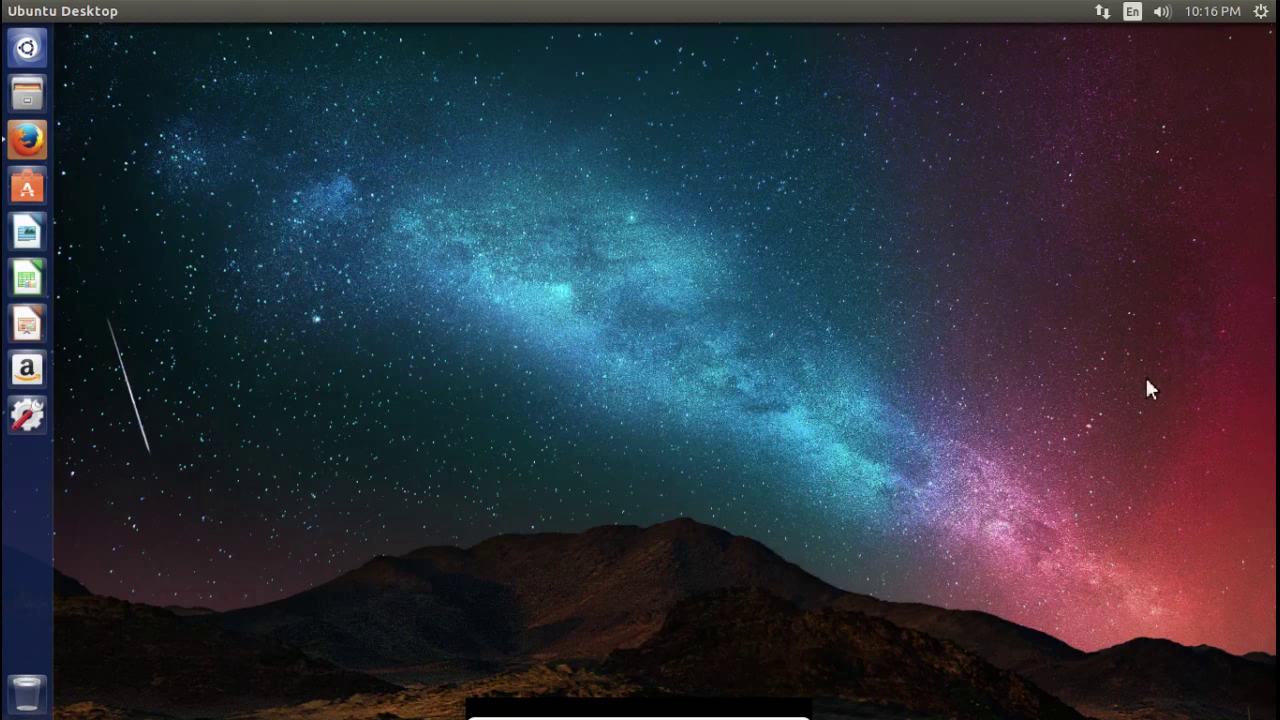
Open the sound settings and try allowing output volume louder than 100%, switching the option off again.
click(1160, 16)
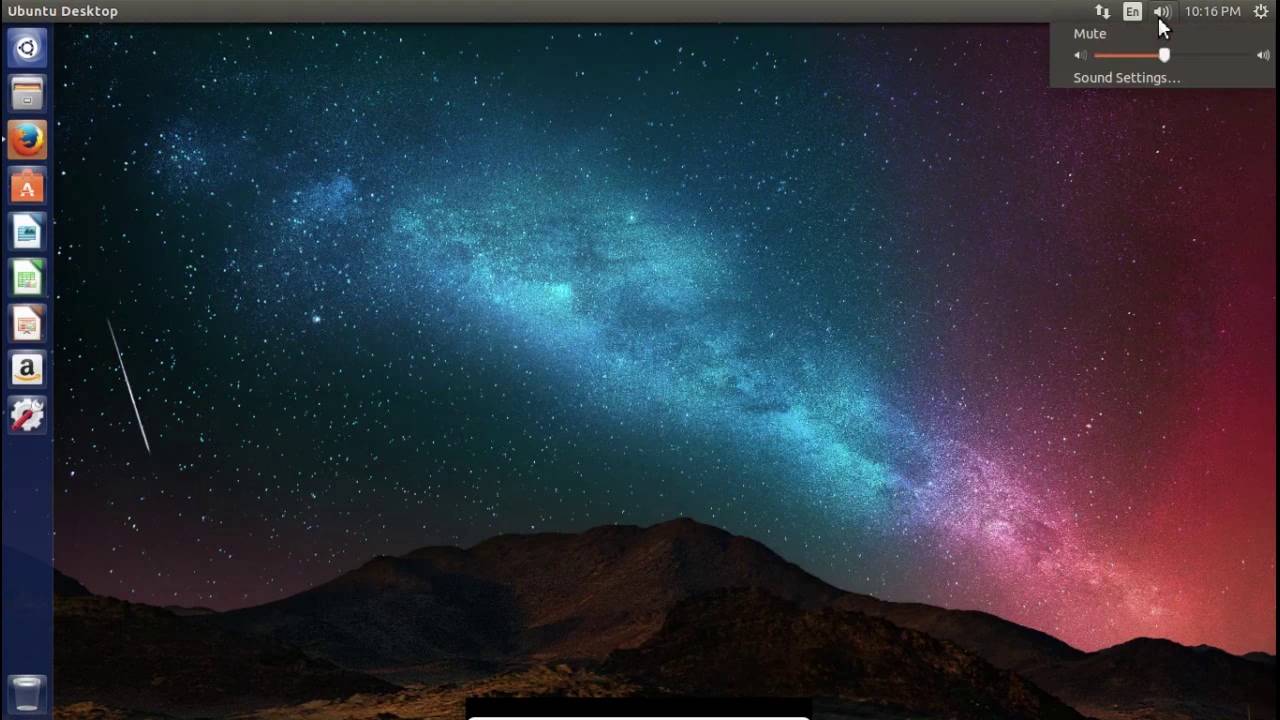
click(1140, 79)
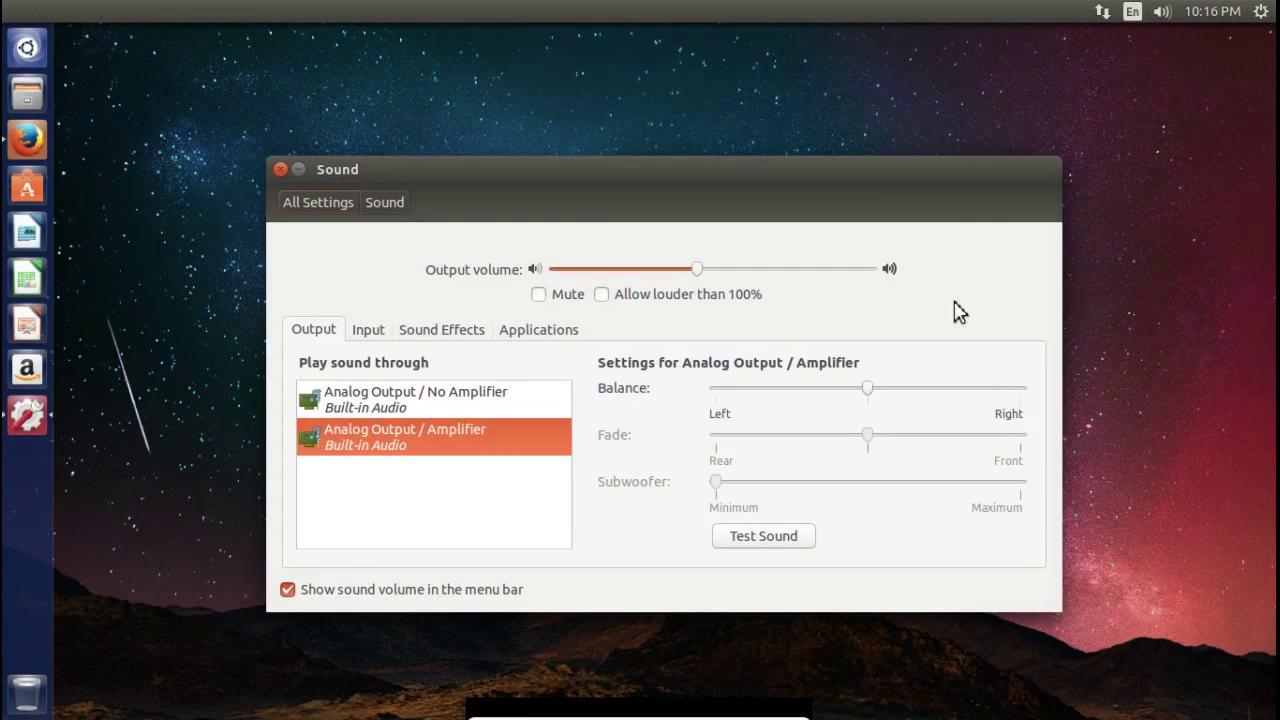
click(612, 298)
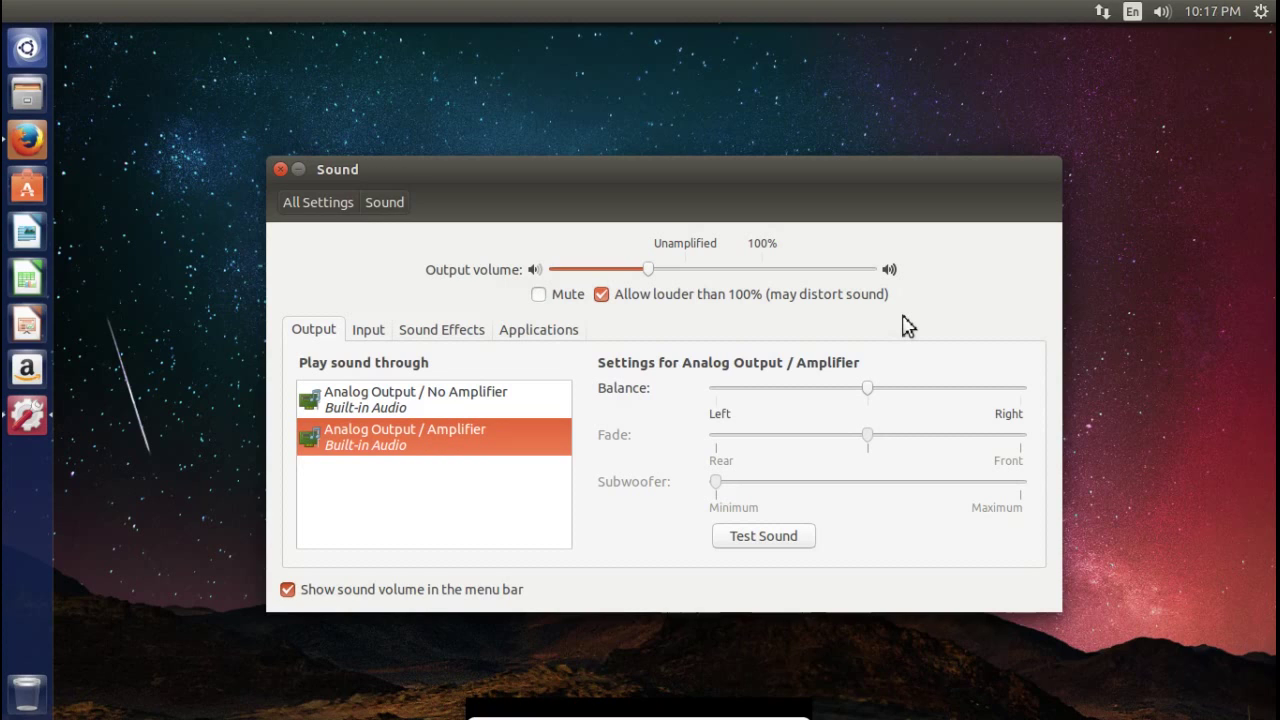
click(601, 294)
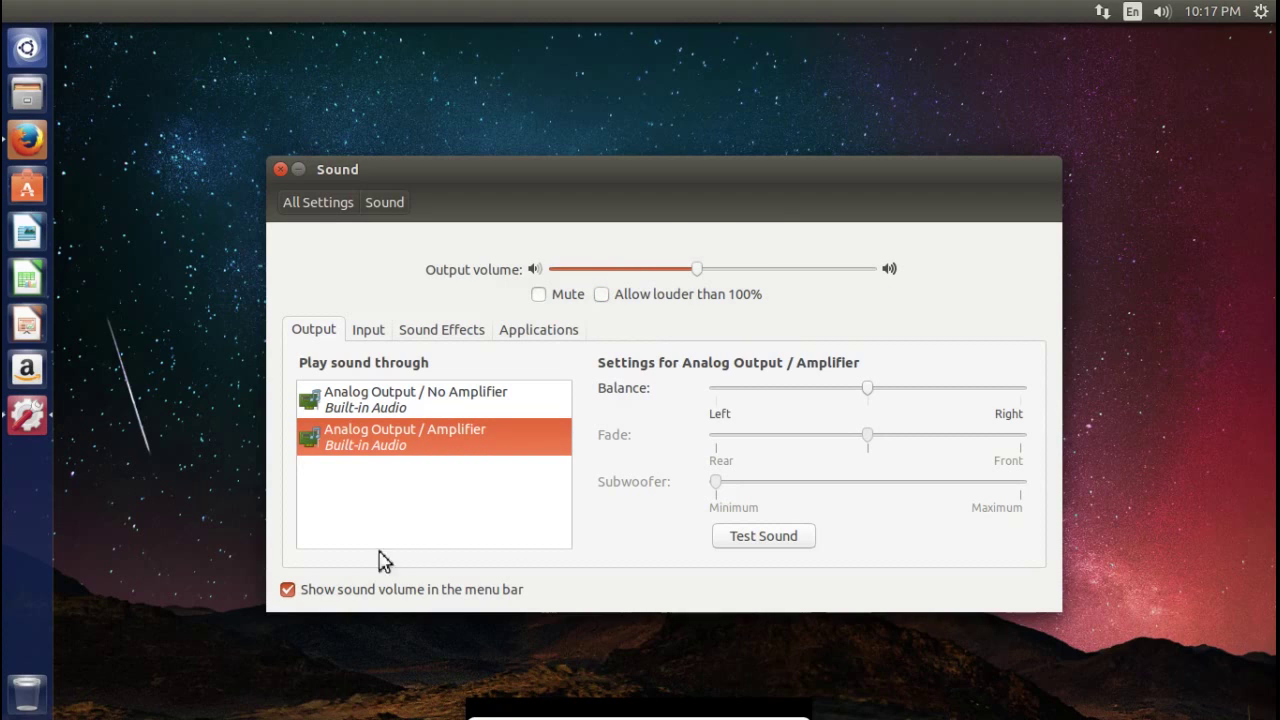
Toggle the sound volume indicator in the menu bar off and on, leave it shown, and close the sound settings.
click(288, 590)
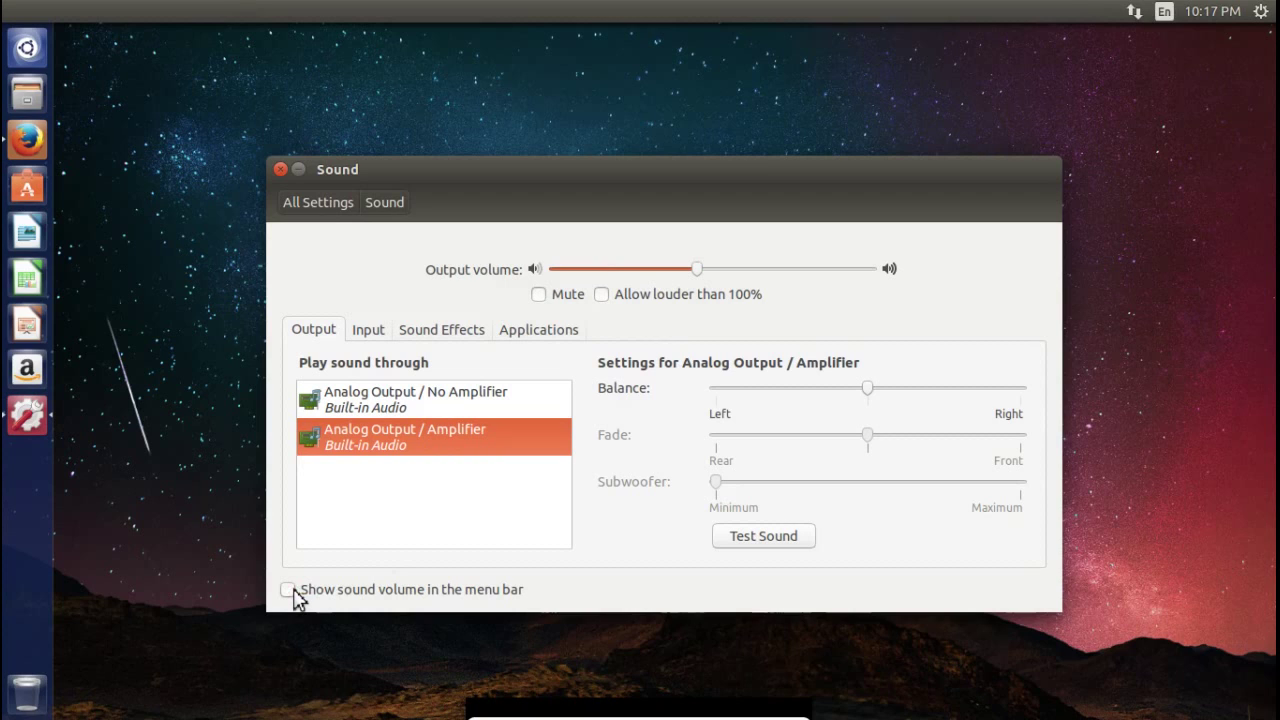
click(288, 590)
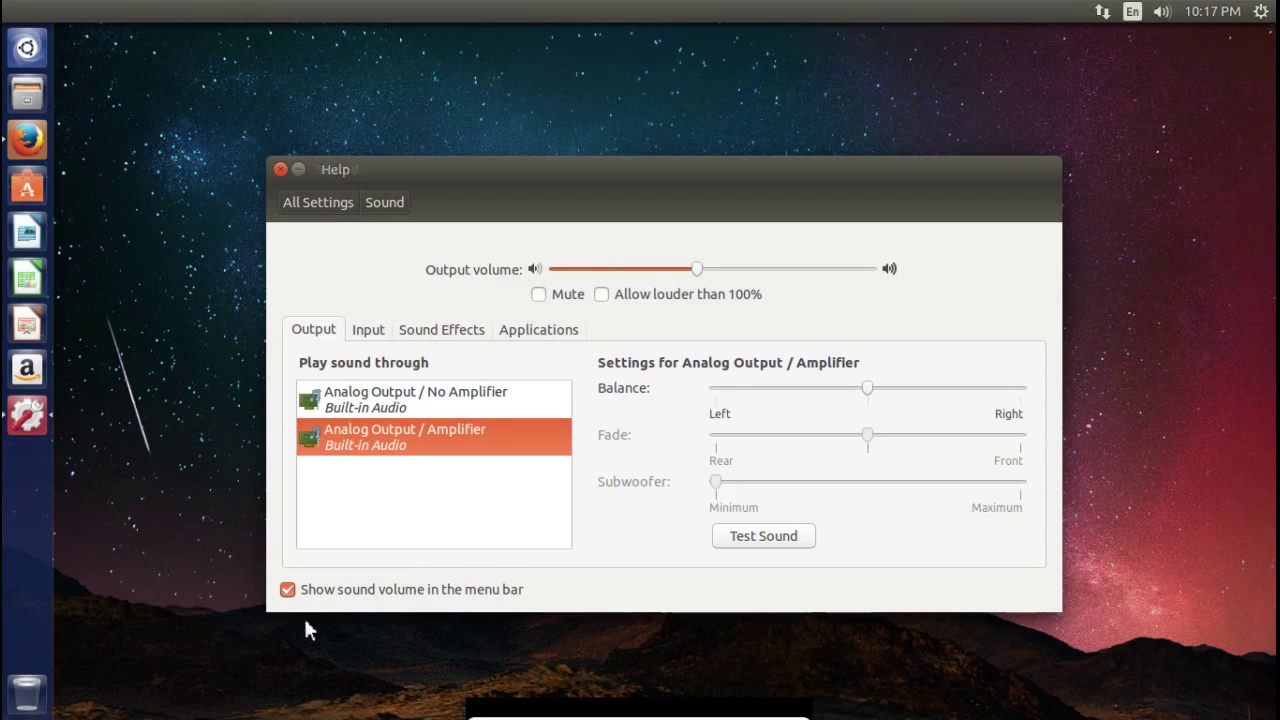
click(290, 591)
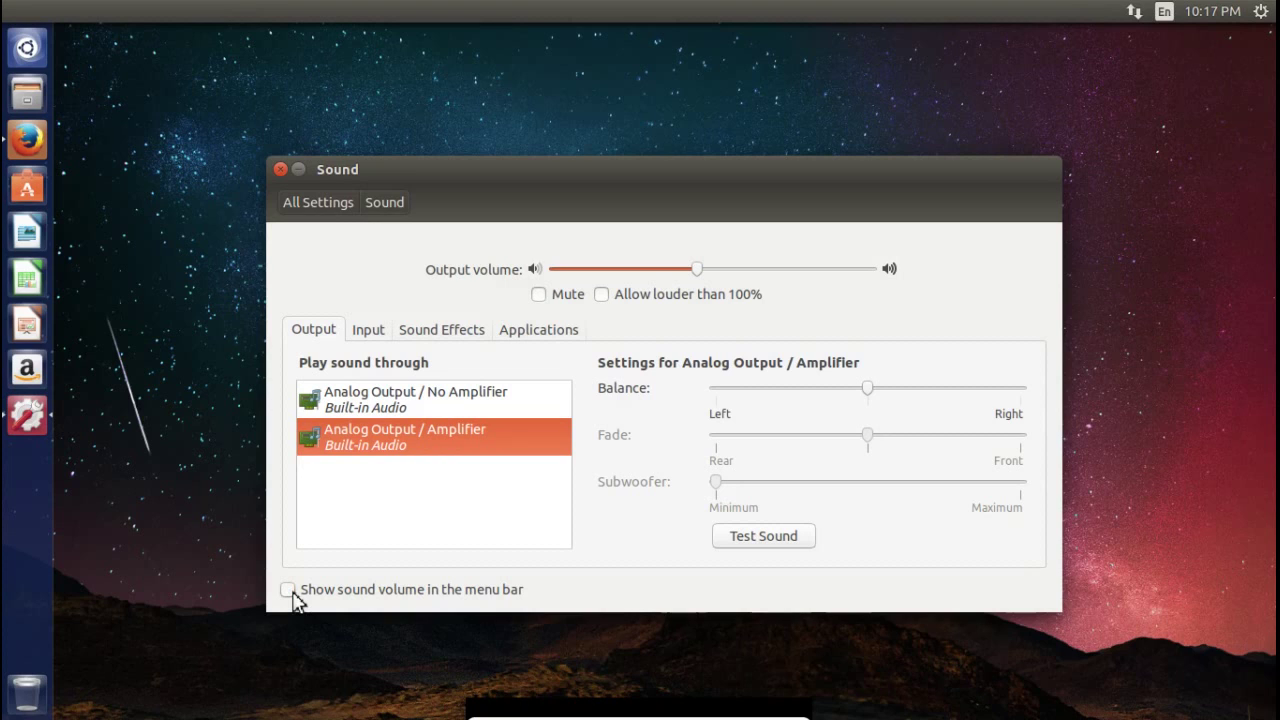
click(288, 590)
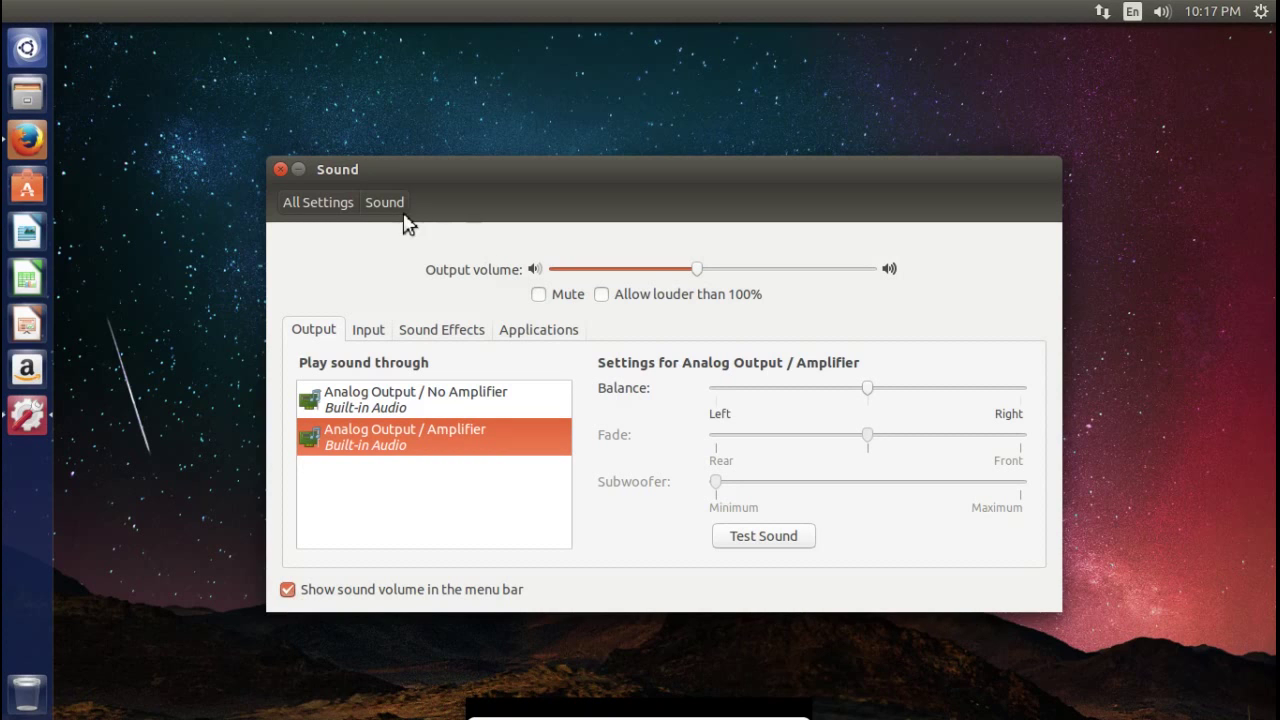
click(282, 170)
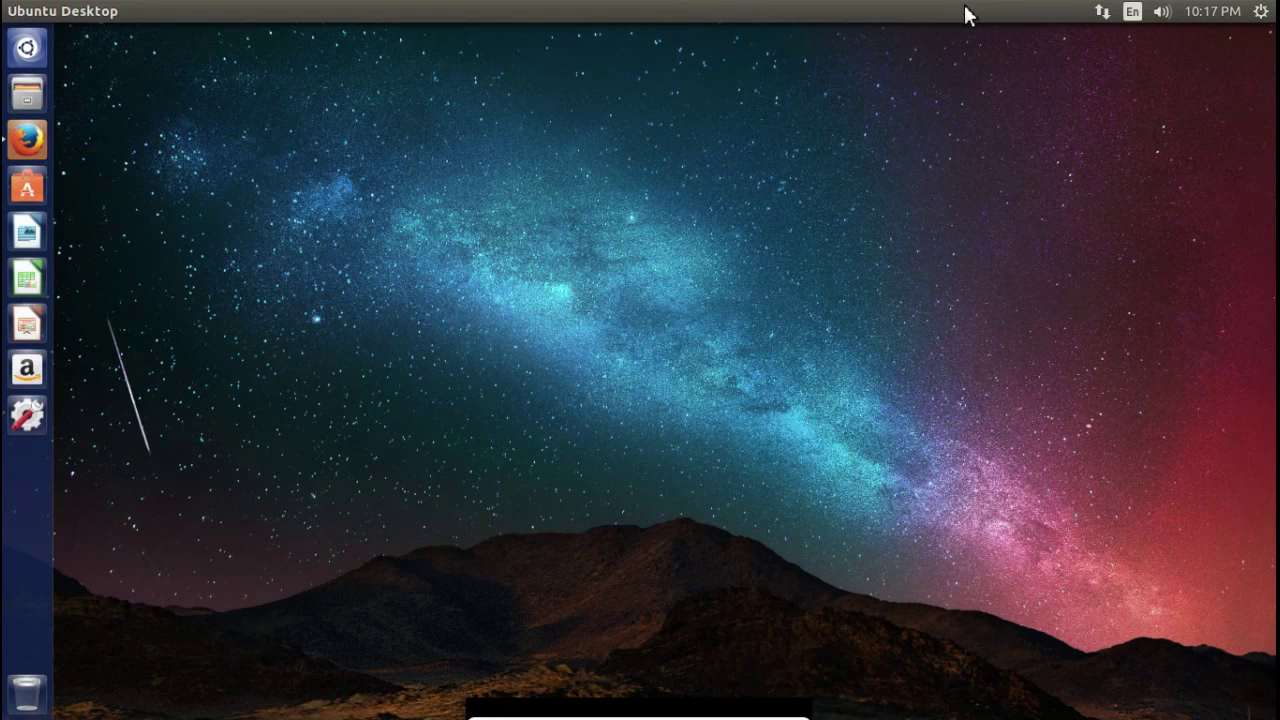
Look through the system session menu and the clock's menu, closing each one.
click(1259, 14)
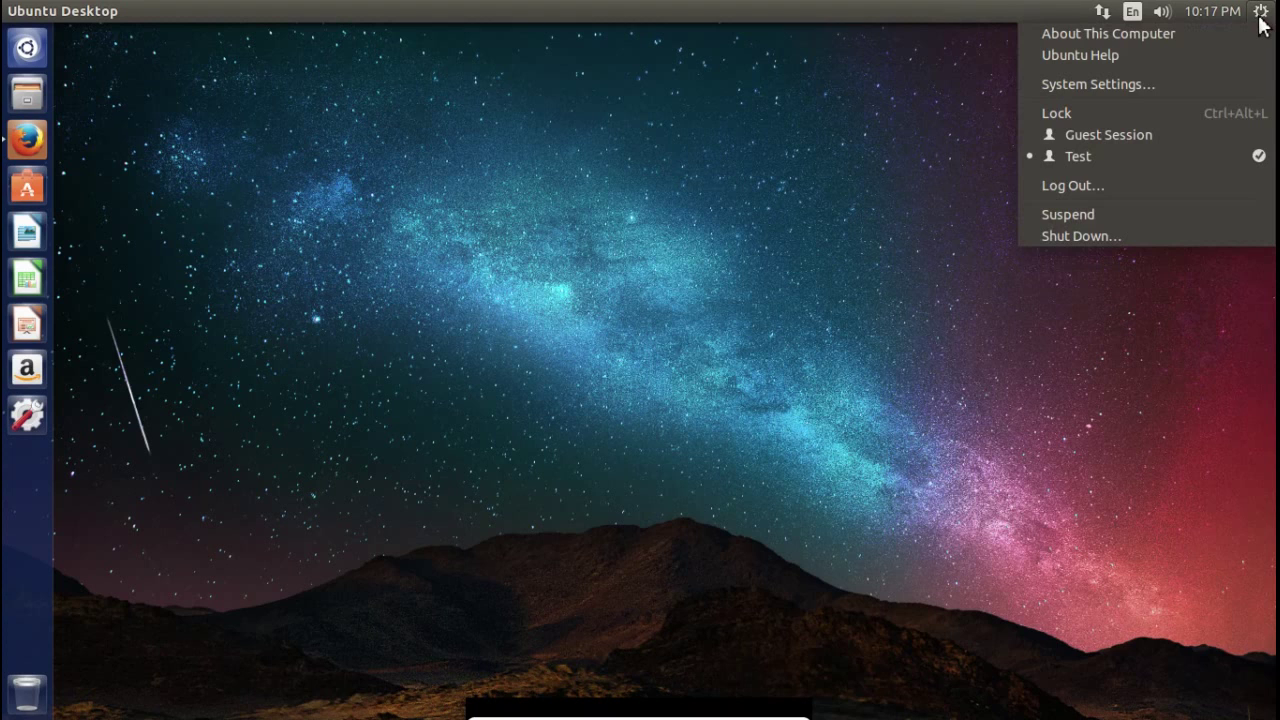
click(1259, 14)
click(1212, 11)
click(1212, 11)
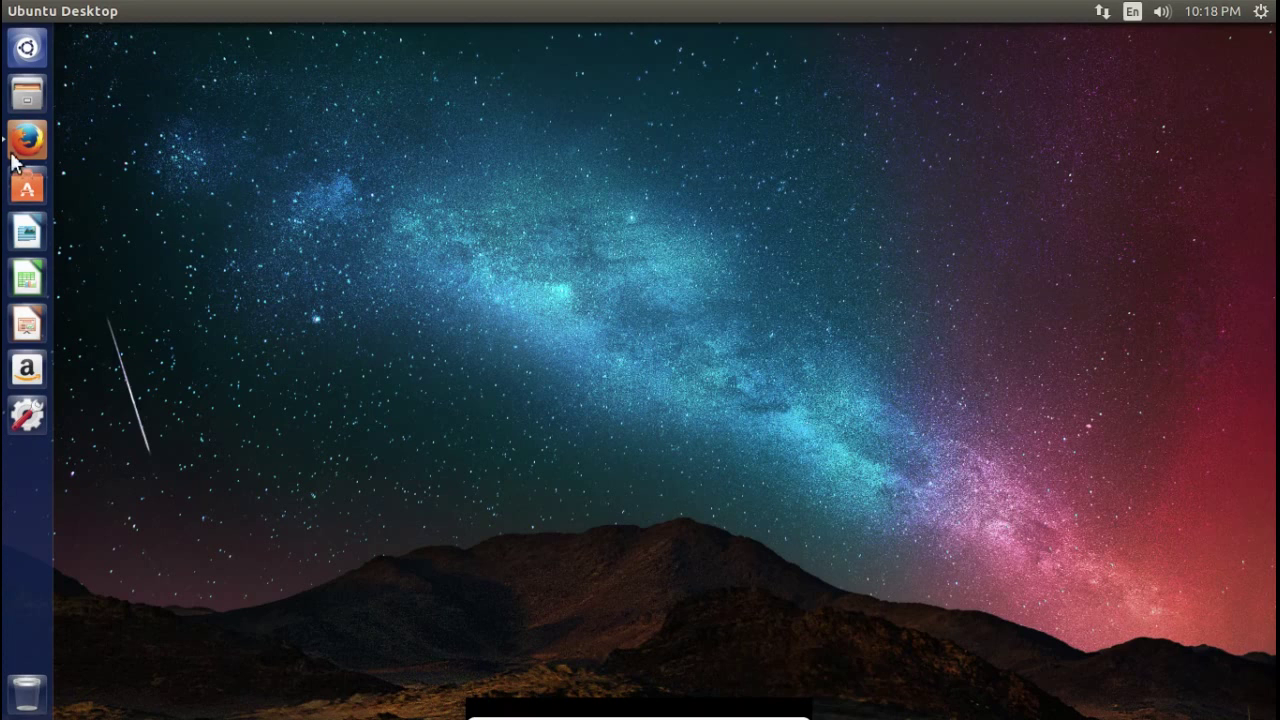
Reorder the launcher so Firefox sits directly below the Dash icon and Ubuntu Software Center is last among the applications.
drag(27, 140, 14, 457)
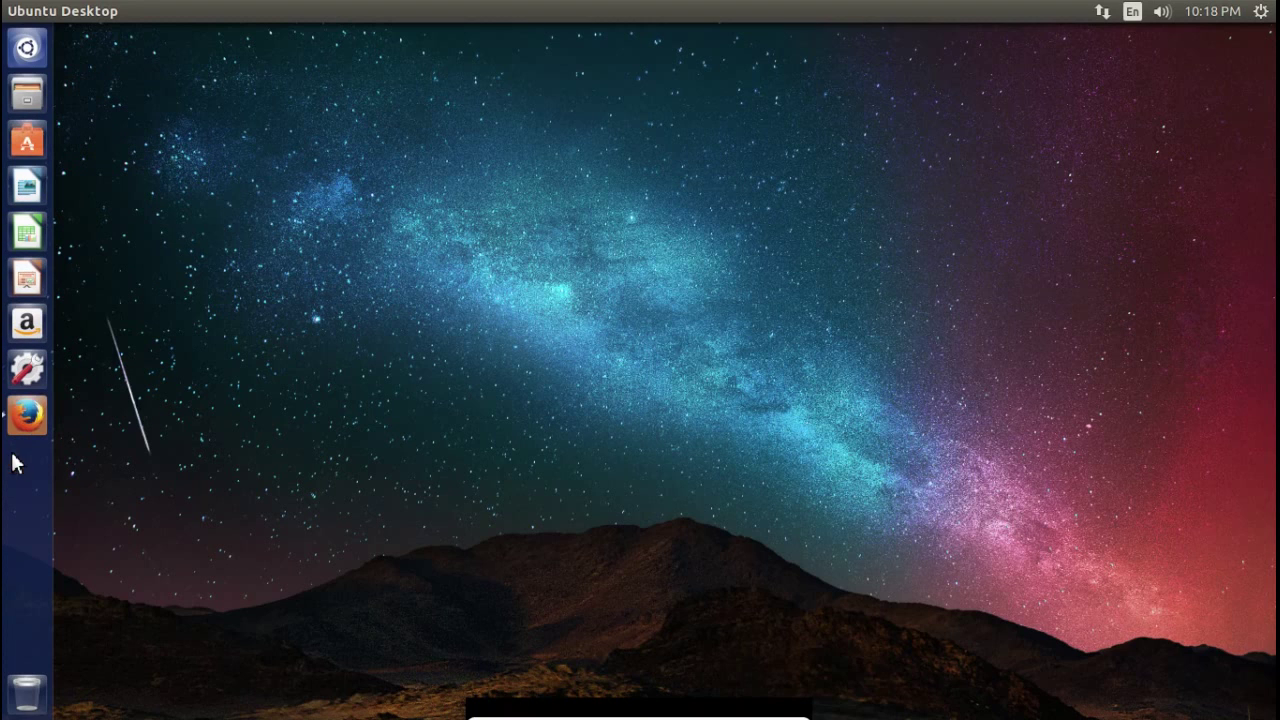
drag(34, 150, 32, 445)
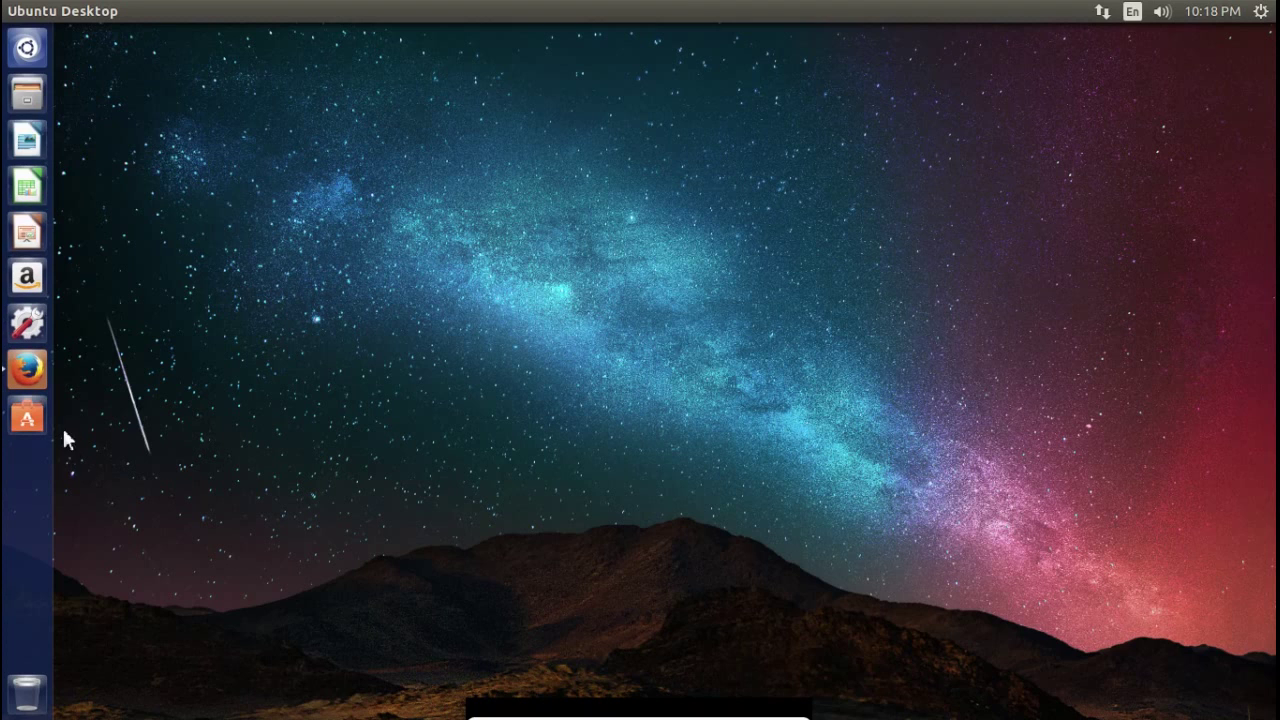
drag(39, 377, 28, 92)
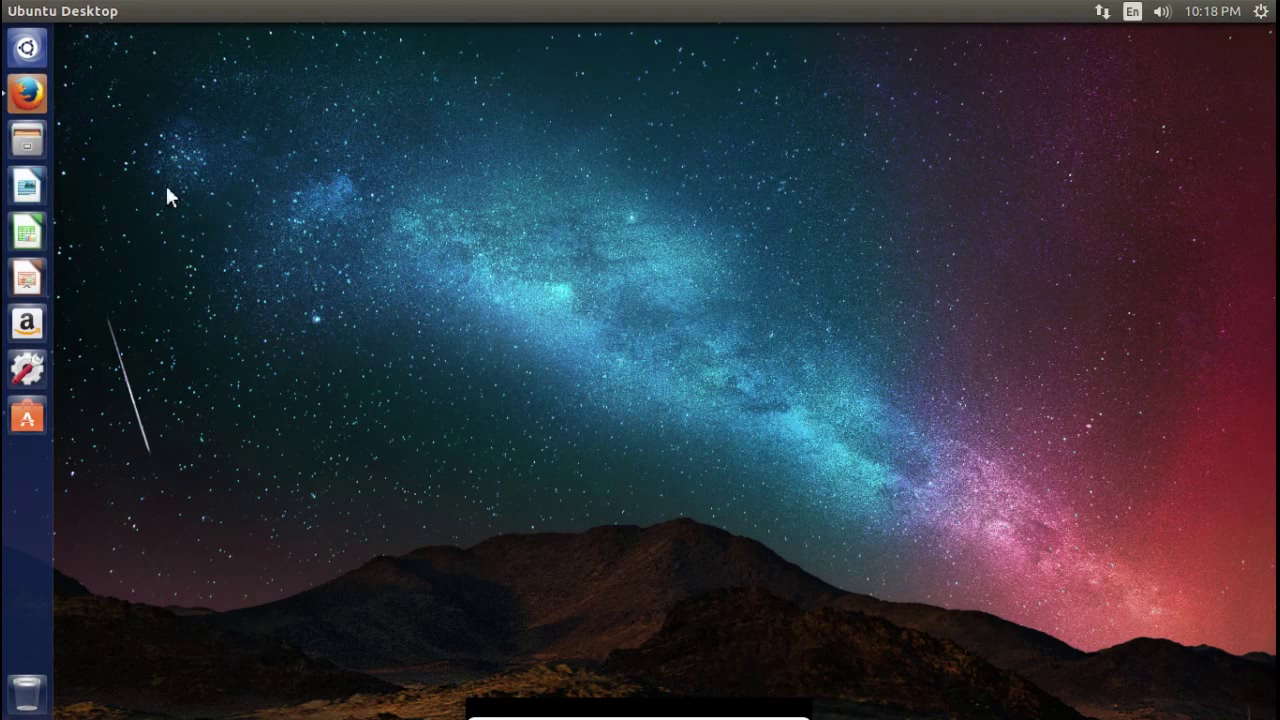
Search the Dash for "soft".
click(27, 48)
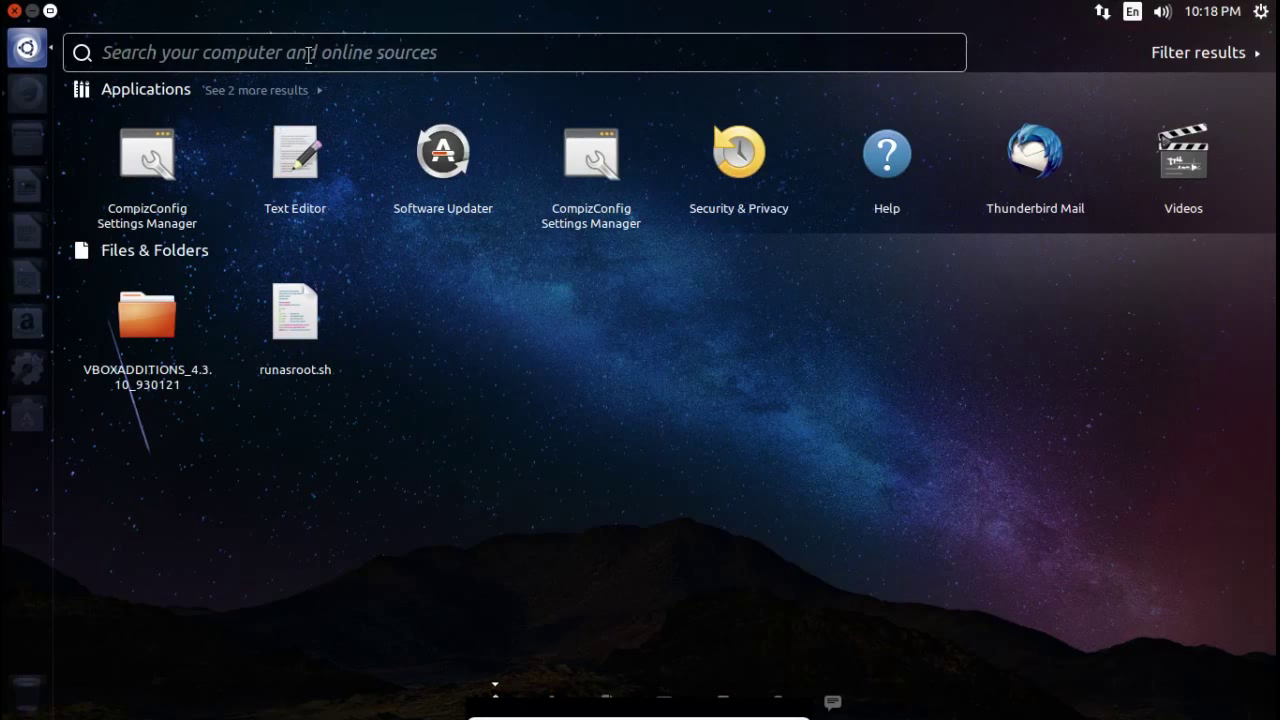
click(366, 54)
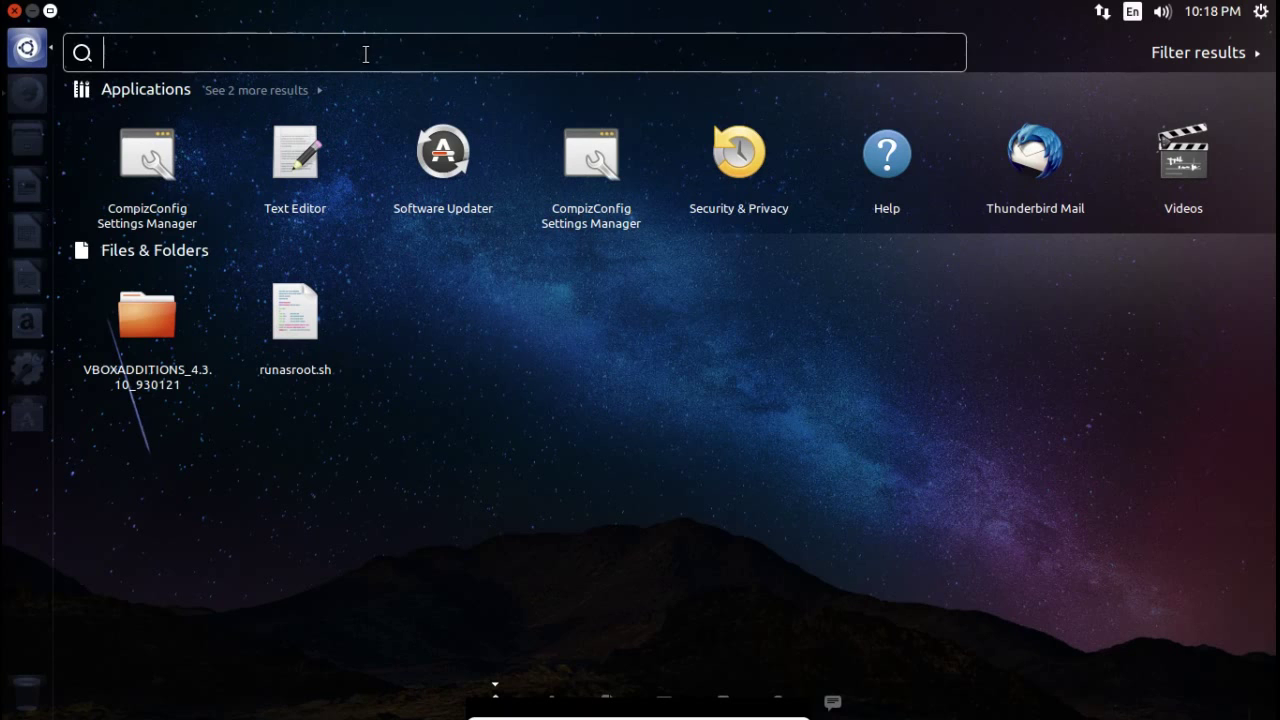
text(soft)
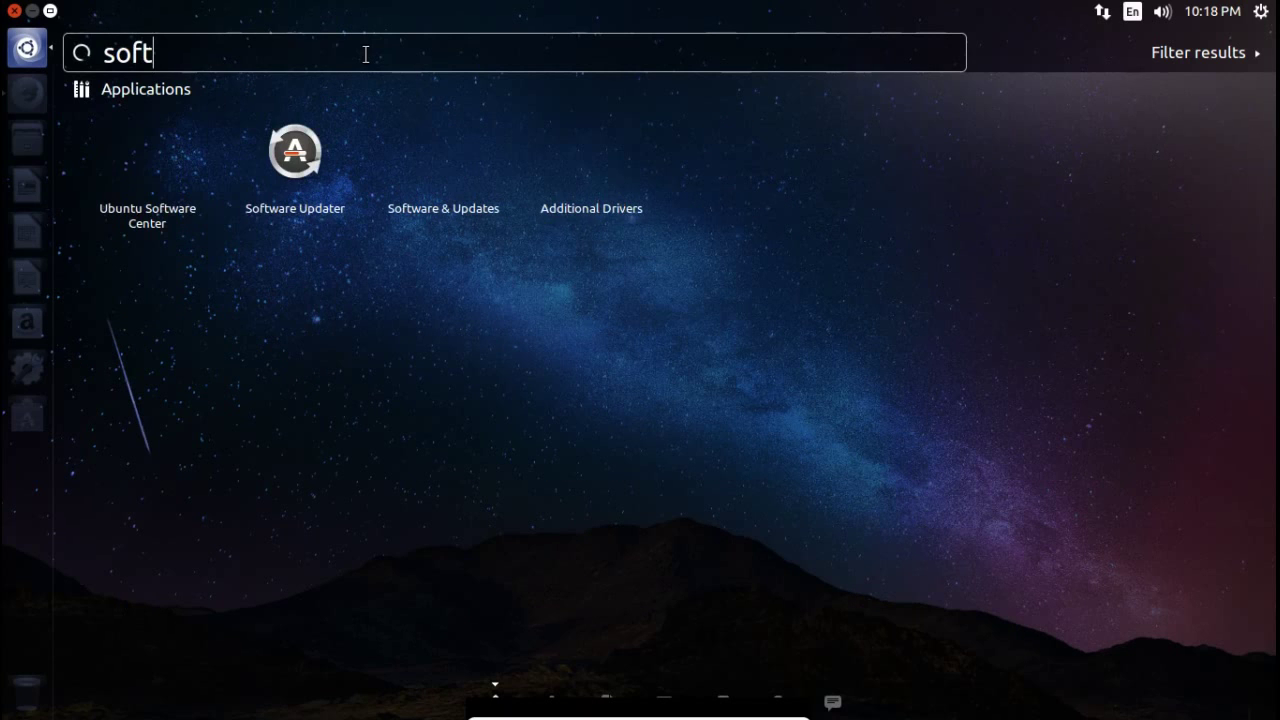
Complete the Dash search as "software", run Software Updater to check for updates, and dismiss its result.
text(ware)
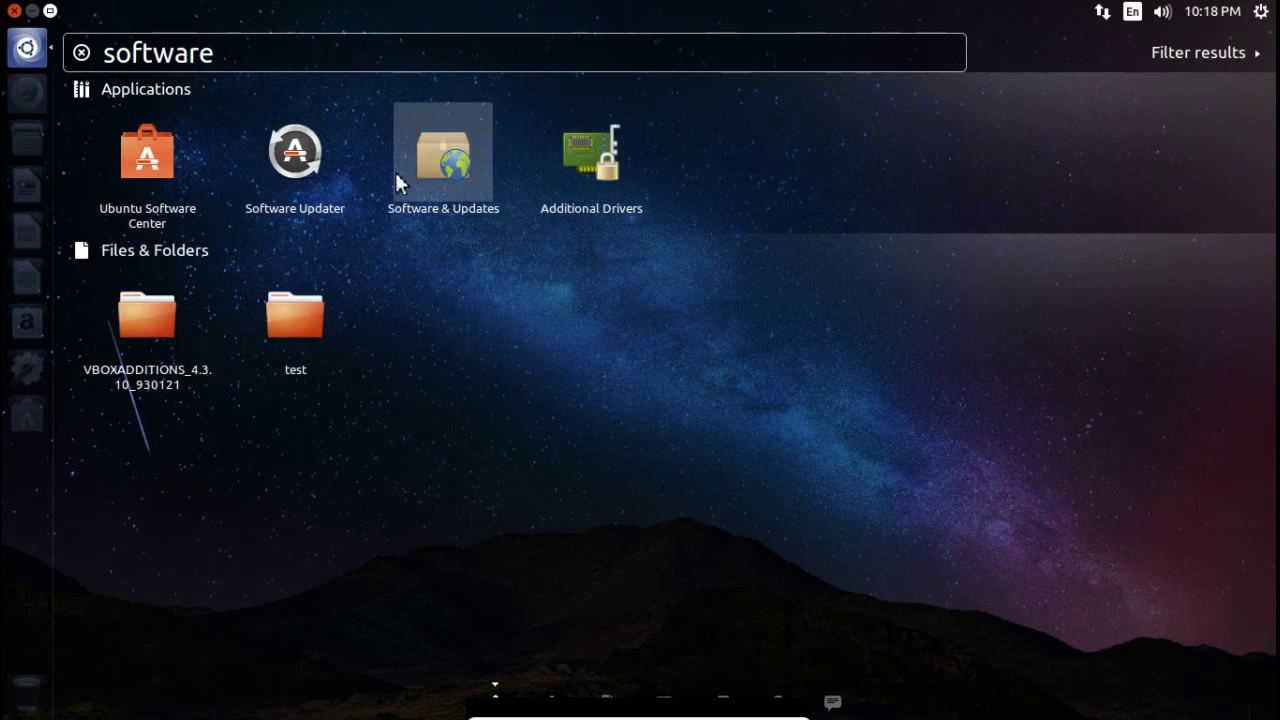
click(295, 155)
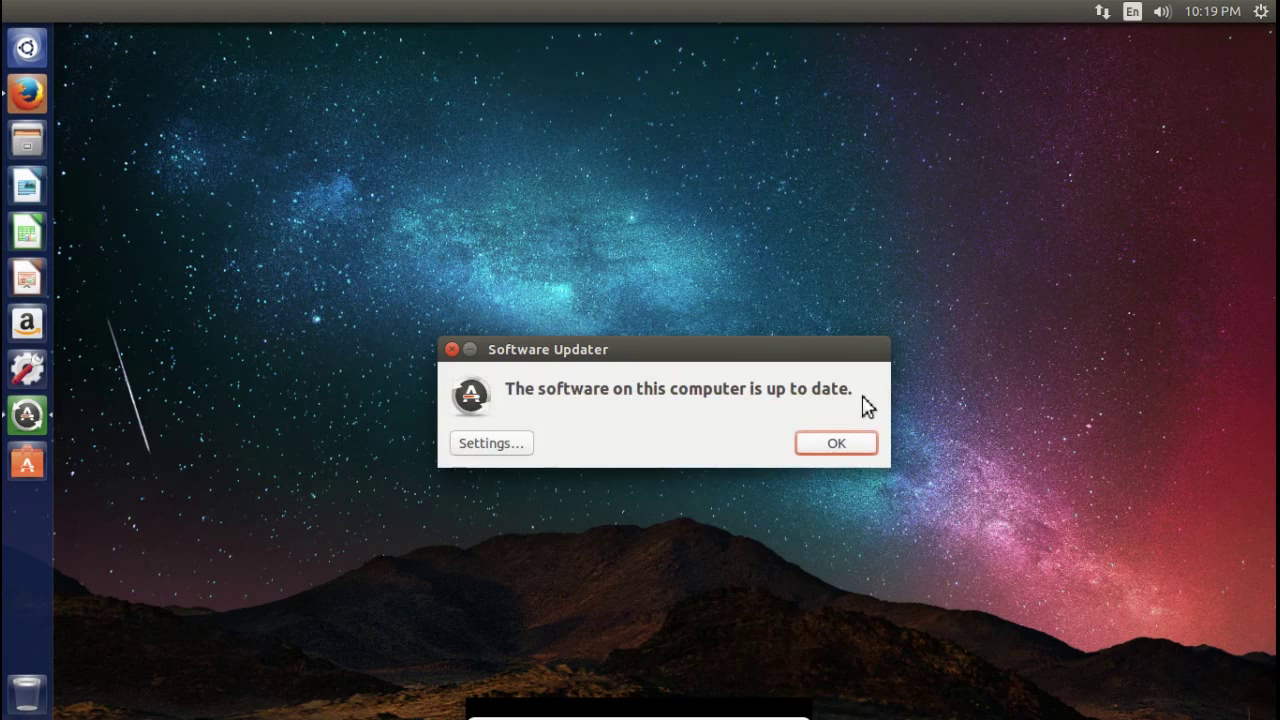
click(834, 442)
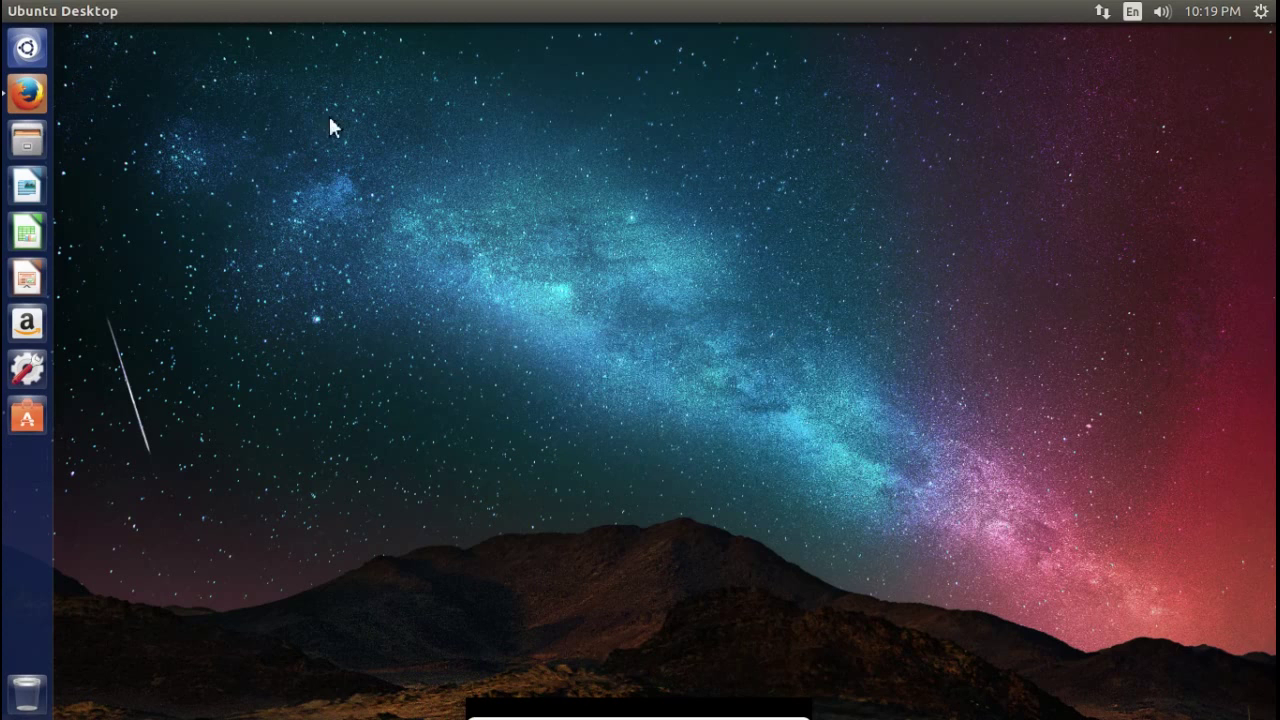
Open Security & Privacy via a Dash search for "priva", review its online search results setting for the Dash, and close the window.
click(27, 48)
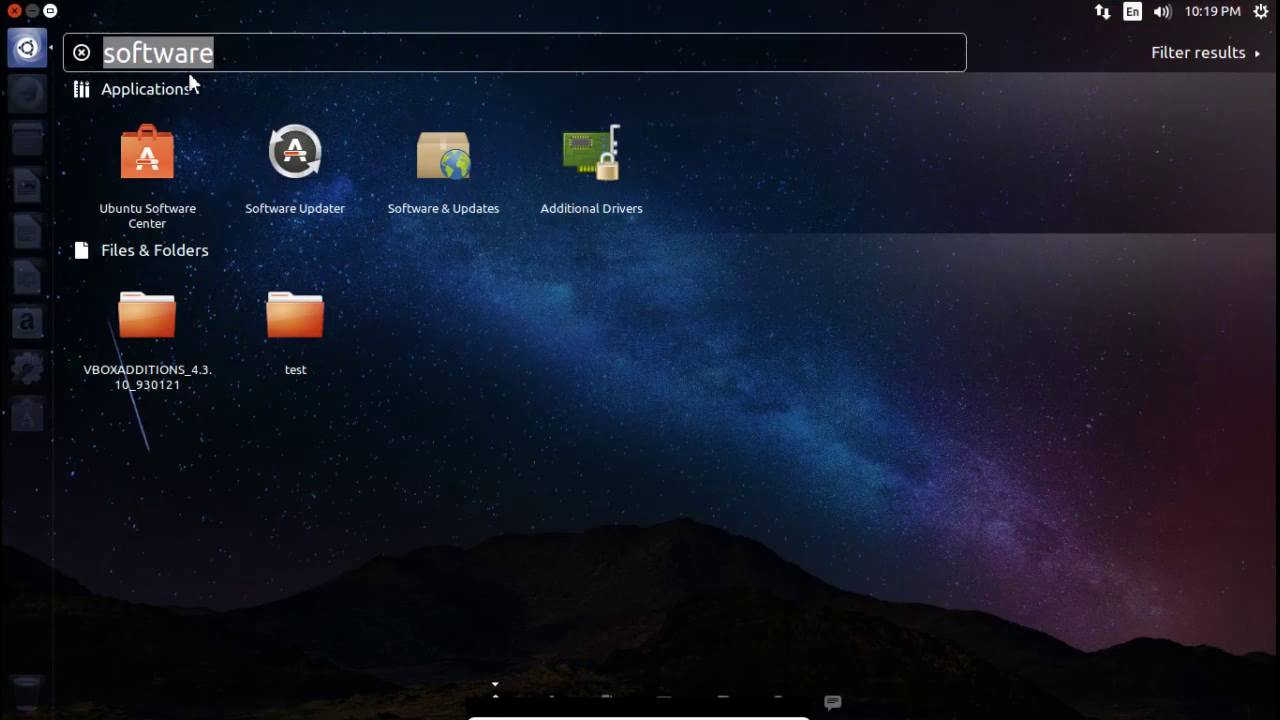
text(pri)
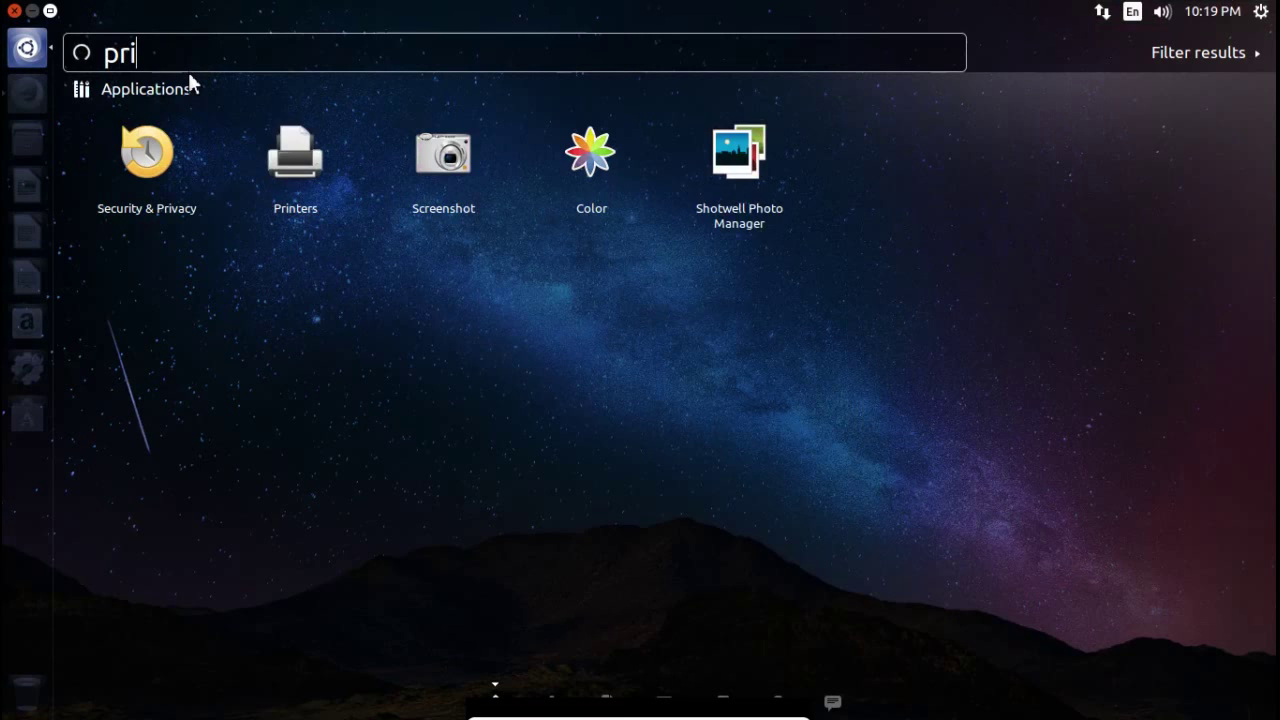
text(va)
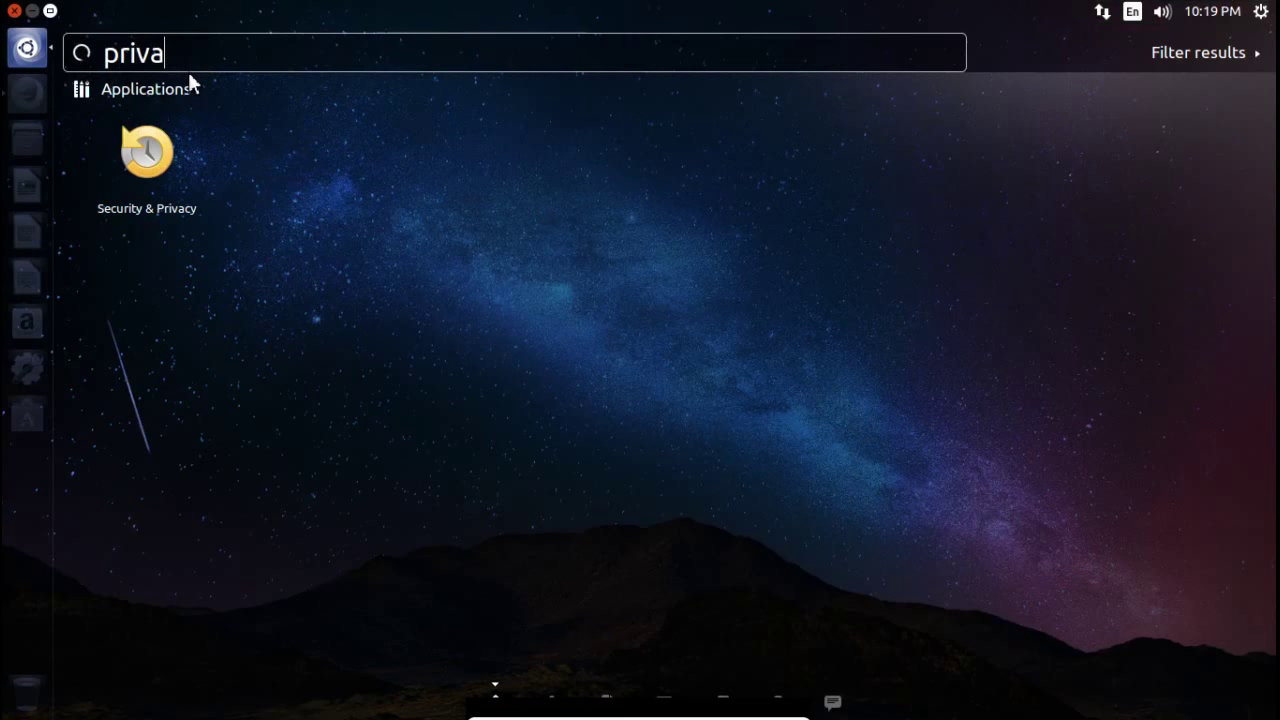
click(160, 162)
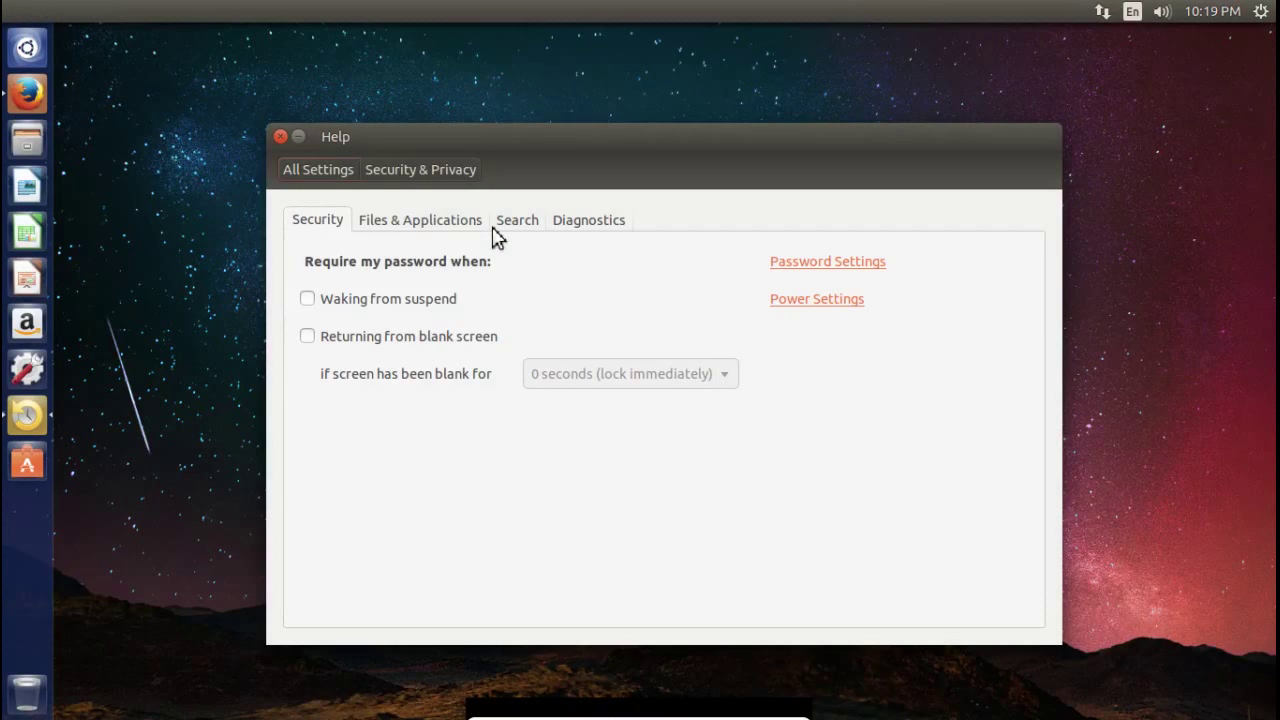
click(516, 222)
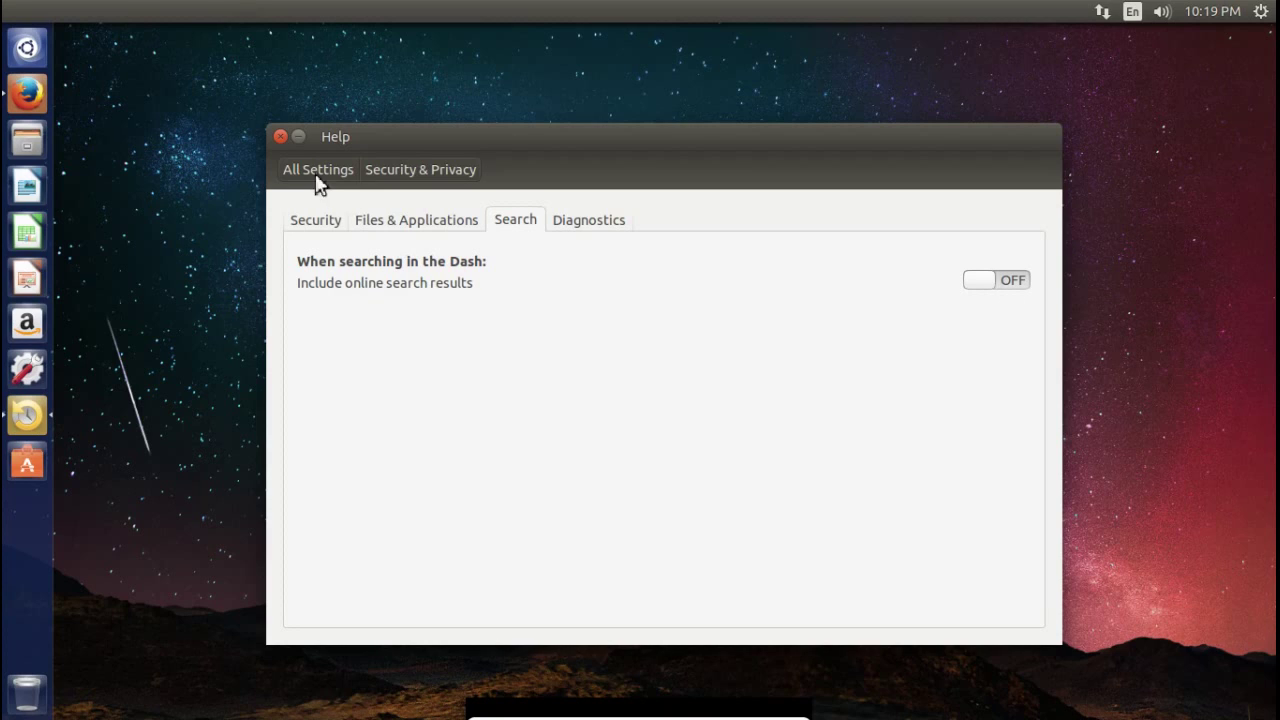
click(279, 137)
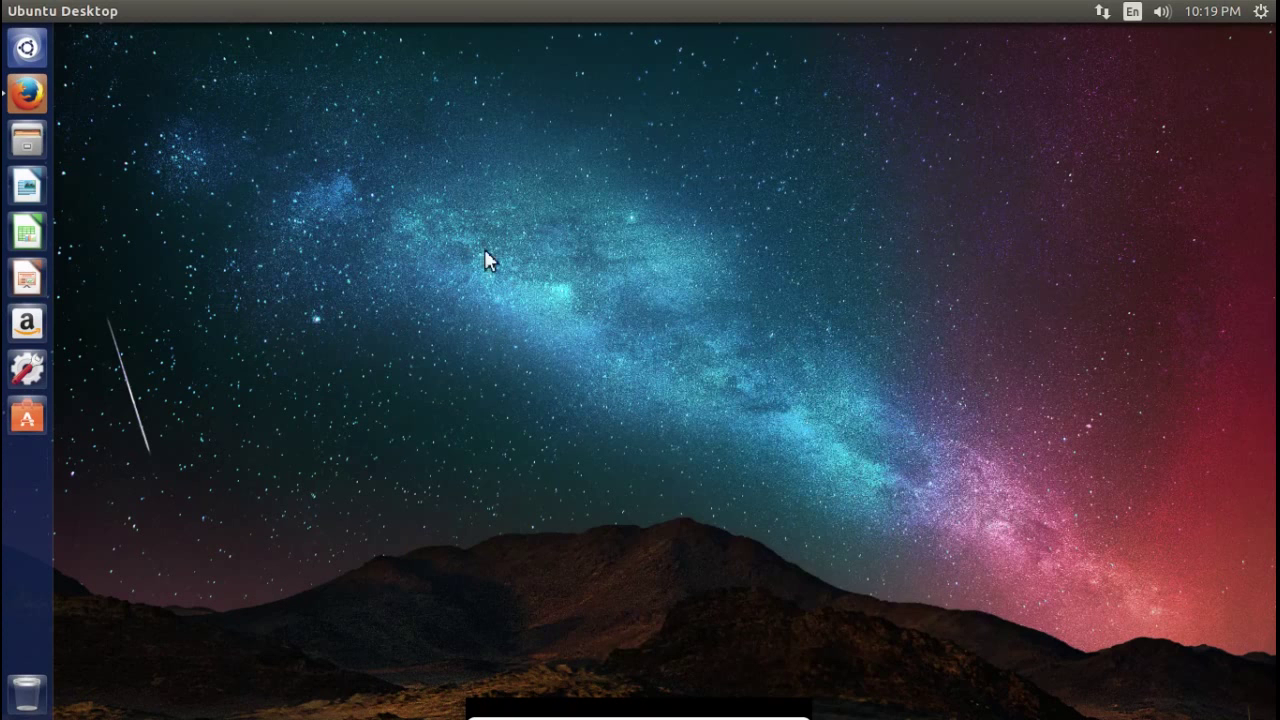